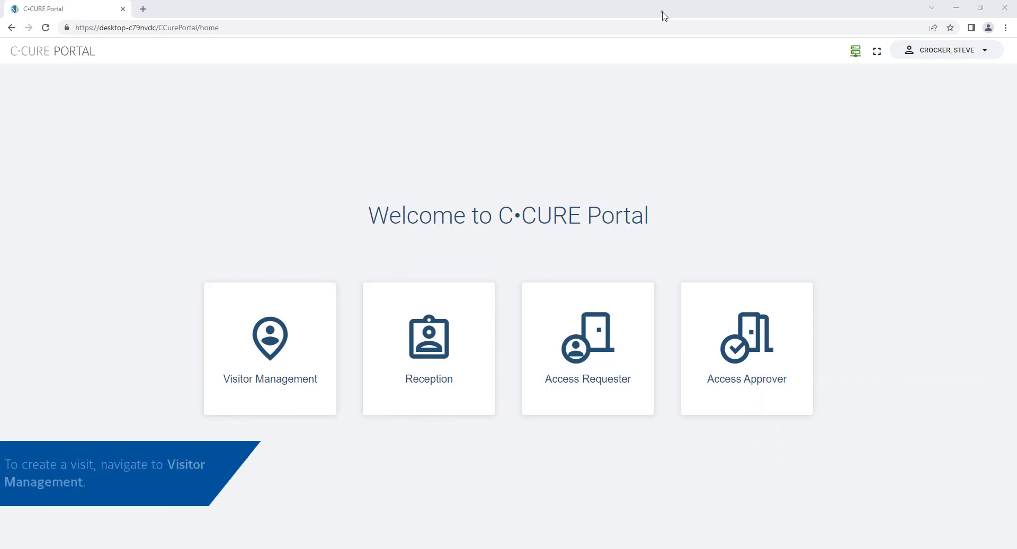
In Visitor Management, view CEM Site, then Software House Site, then American Dynamics Site visits
click(289, 376)
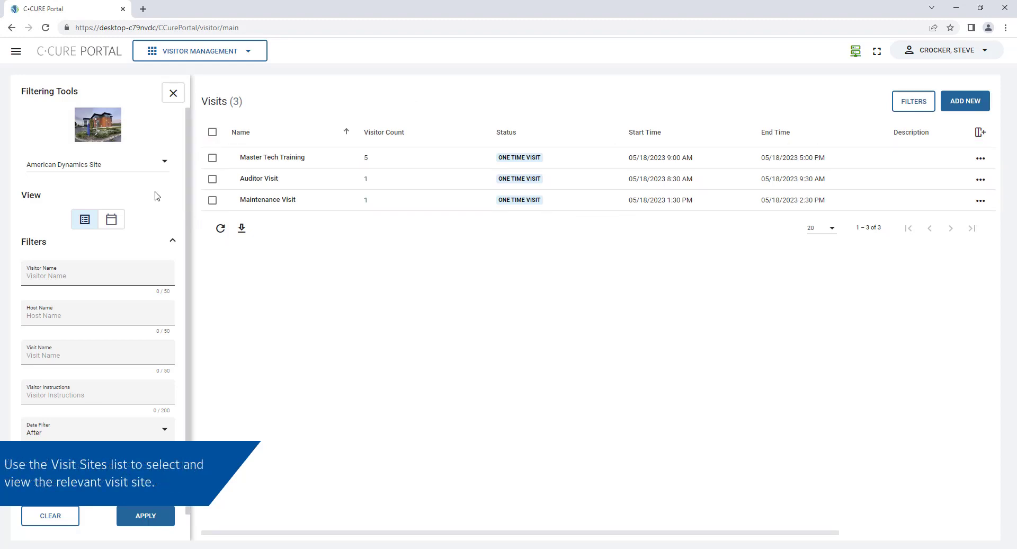
click(147, 167)
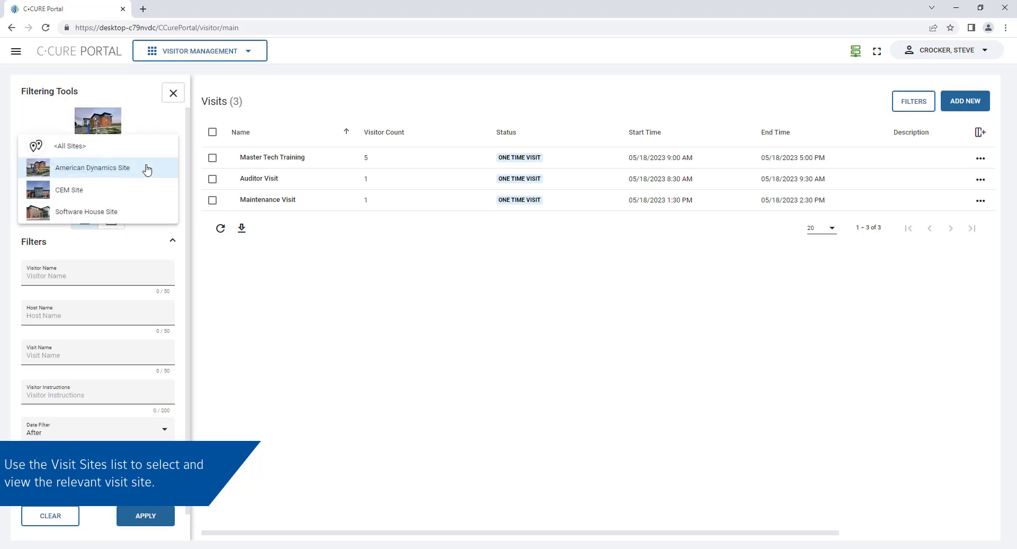
click(147, 189)
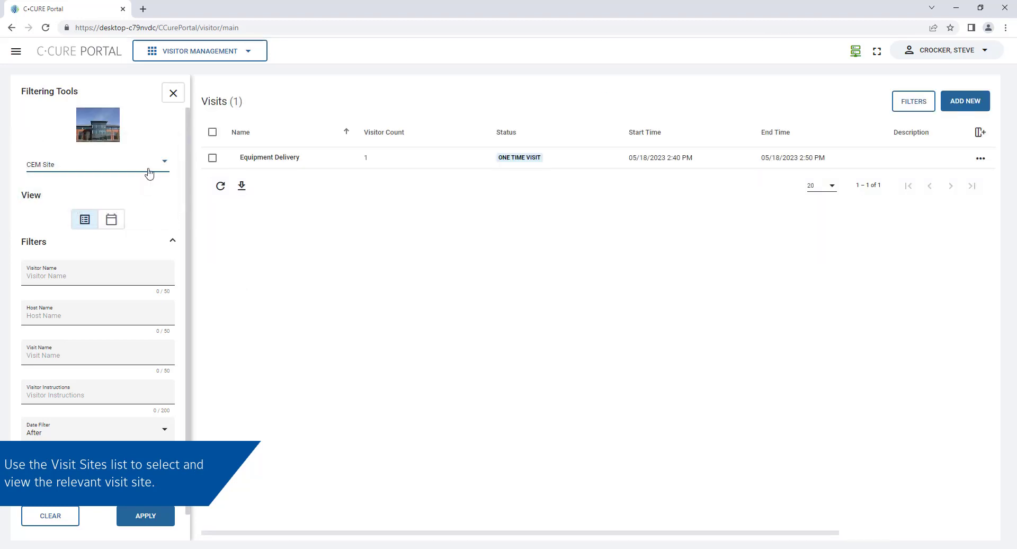
click(147, 167)
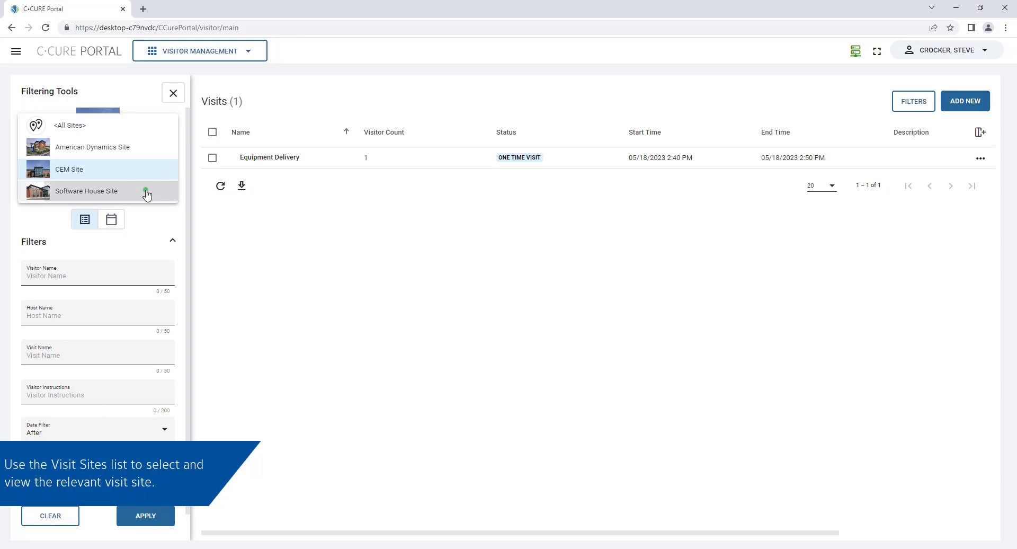
click(147, 191)
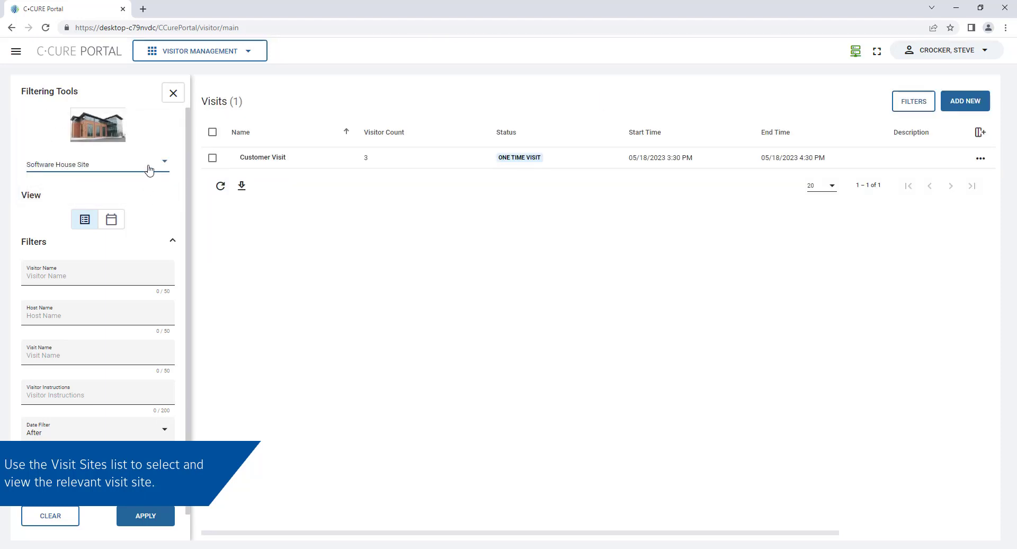
click(149, 165)
click(140, 137)
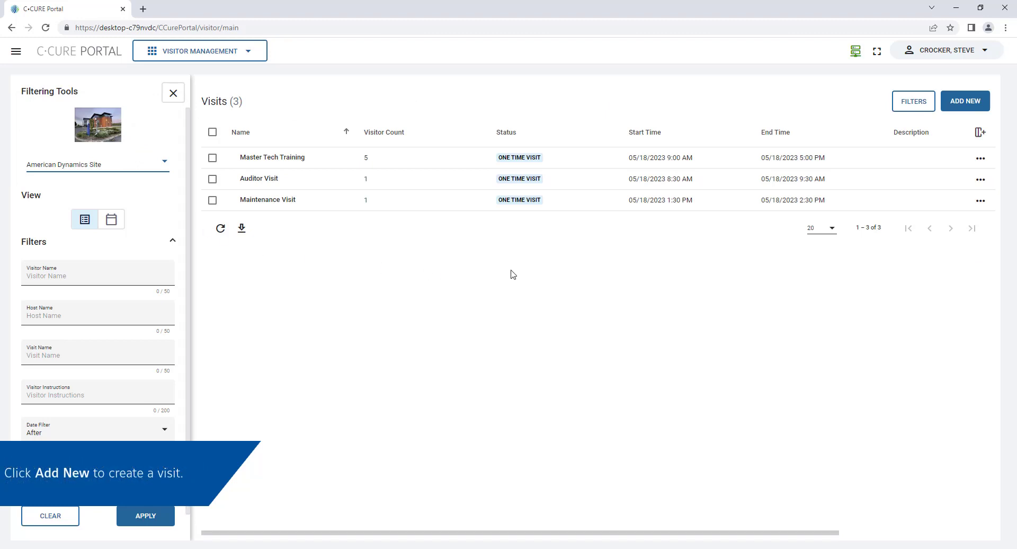
Start a new visit beginning 5/19/2023 at 12:00 PM
click(964, 106)
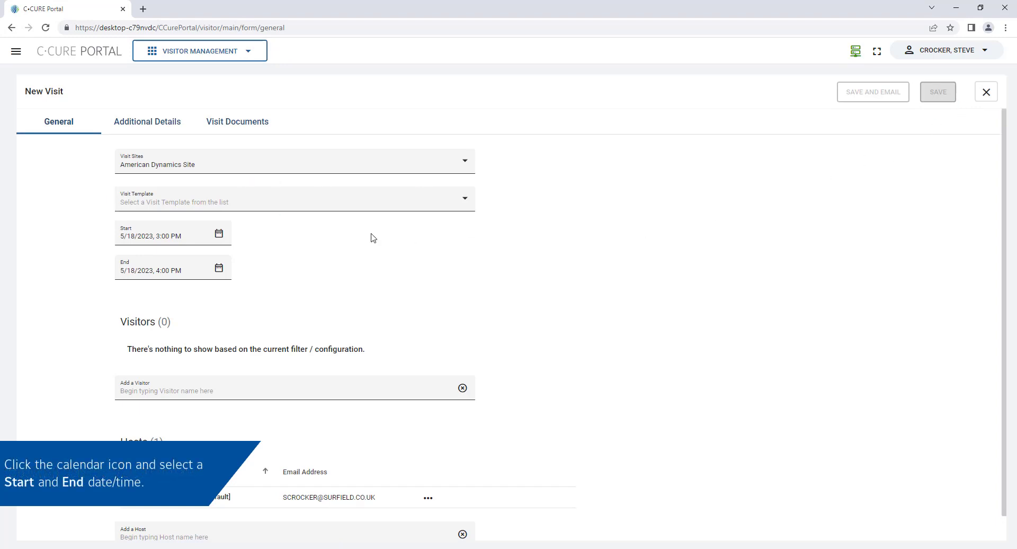
click(219, 233)
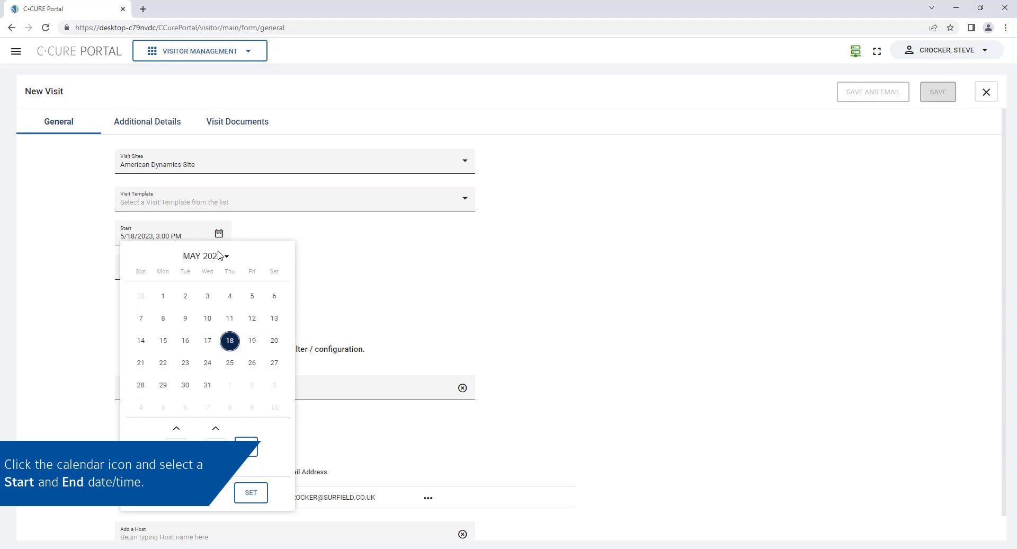
click(251, 343)
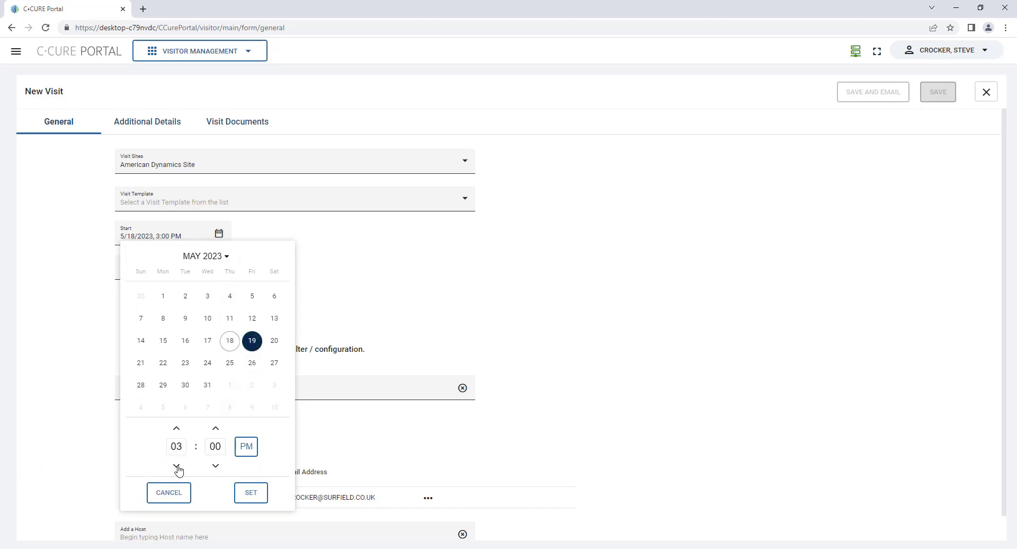
click(177, 466)
click(251, 493)
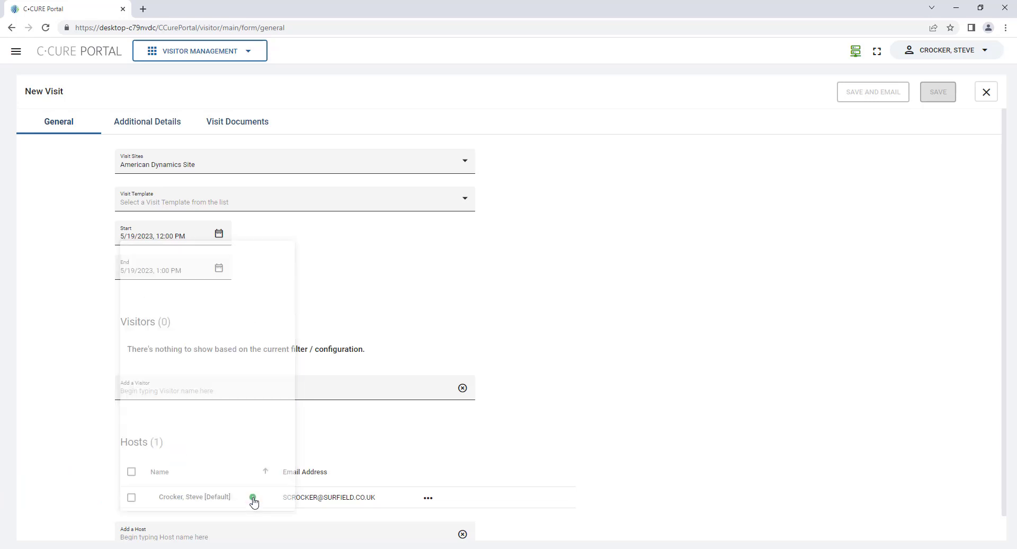
Set the visit's end time to 12:30 PM
click(219, 268)
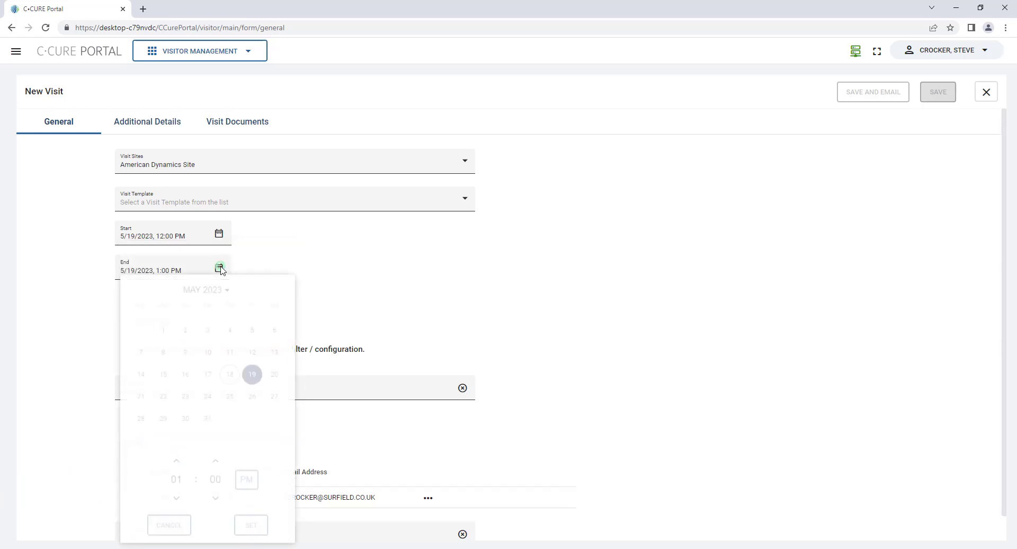
click(177, 501)
click(216, 462)
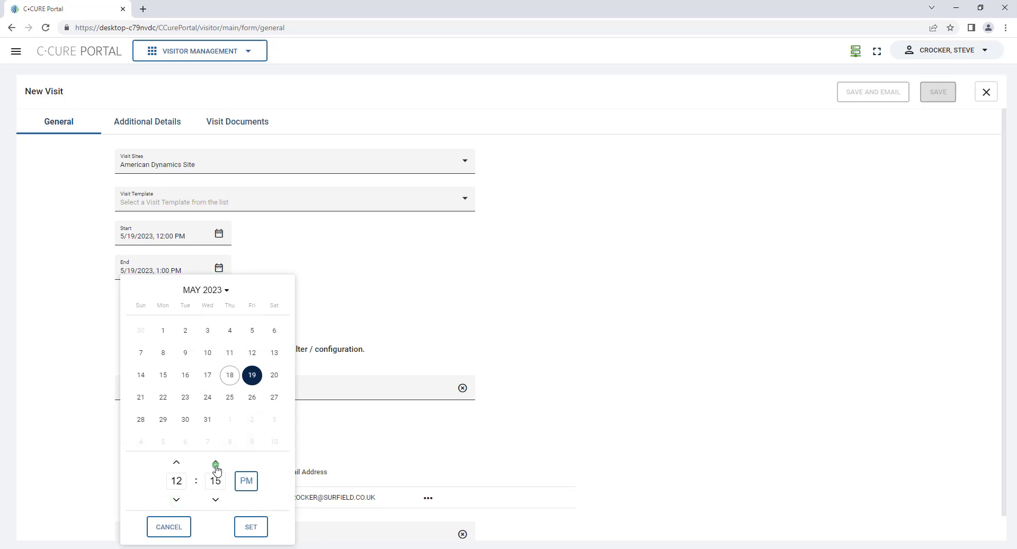
click(215, 462)
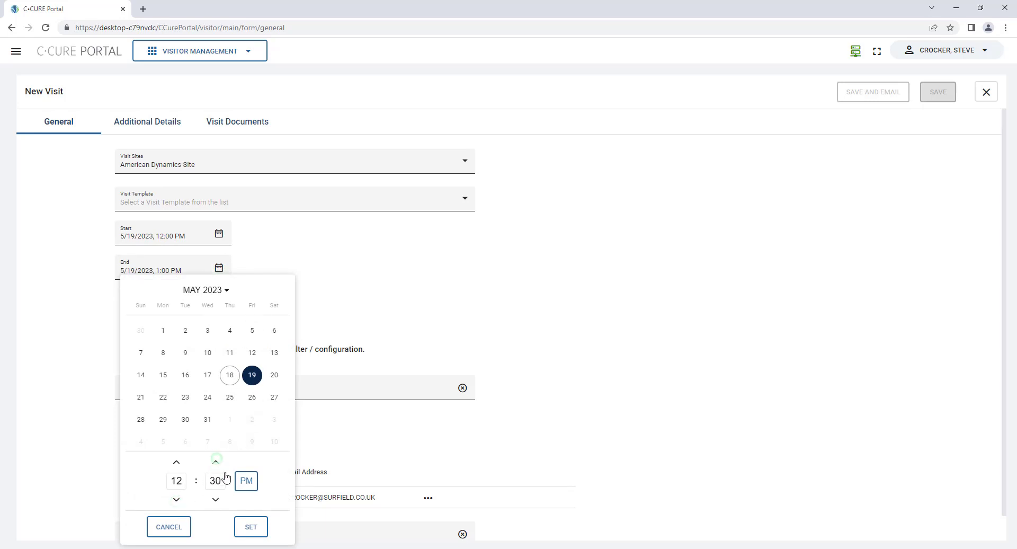
click(254, 527)
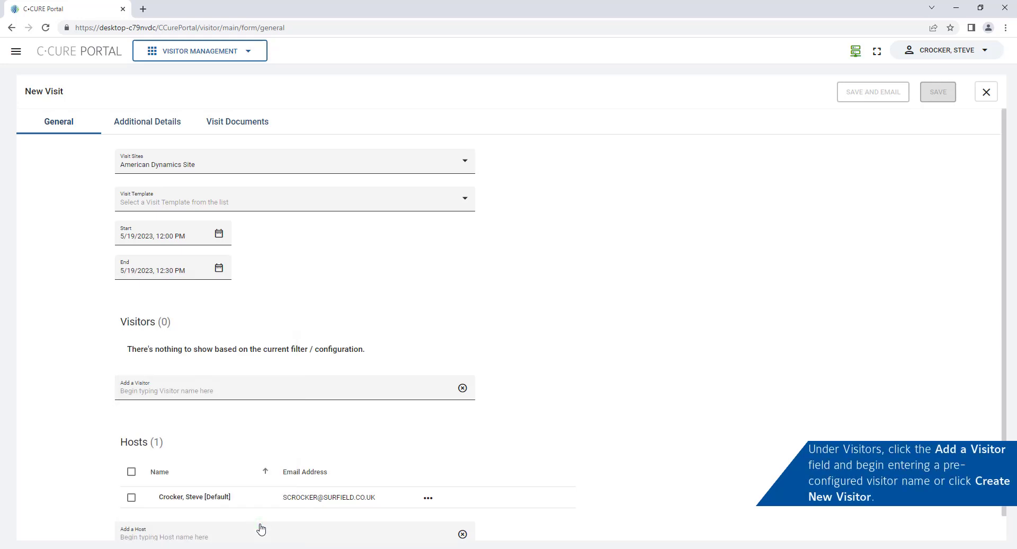
Create a new visitor with the visitor's last name, first name and e-mail, and save it
click(203, 390)
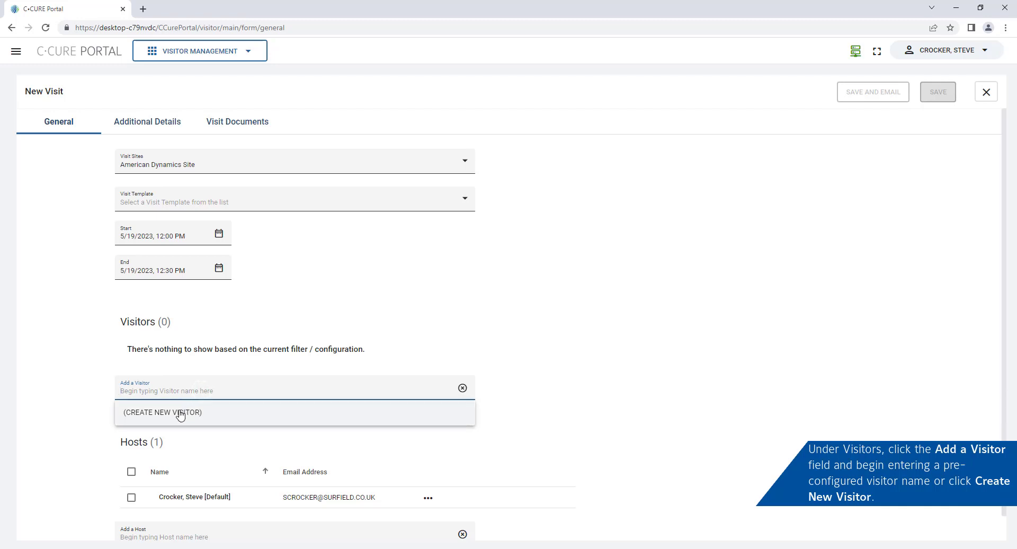
click(179, 409)
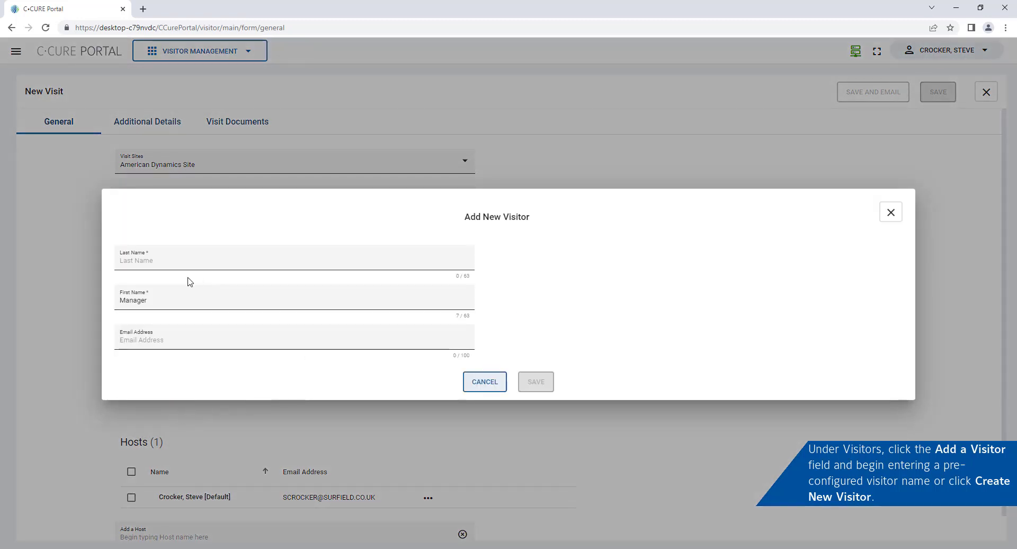
click(165, 263)
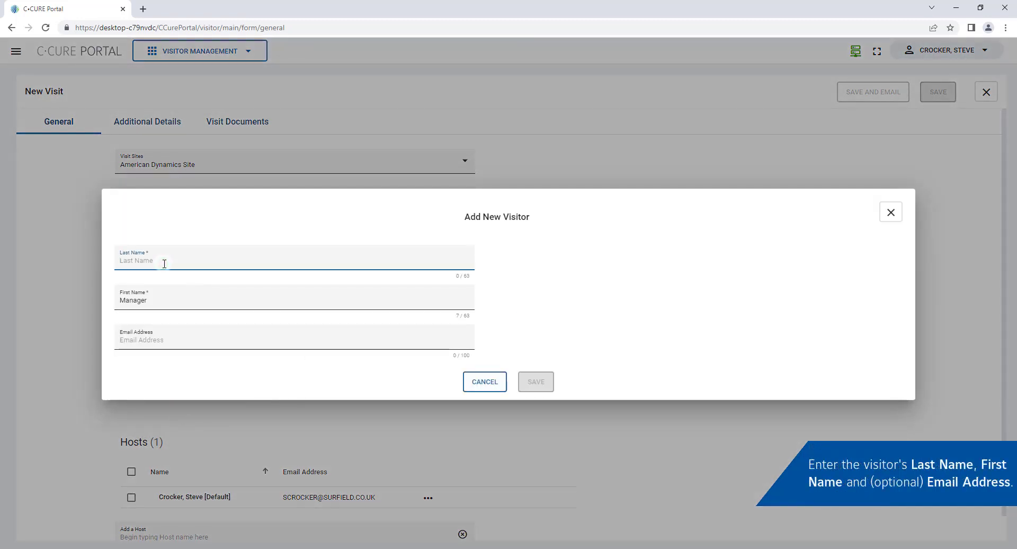
text(Doe)
click(179, 298)
double_click(178, 297)
key(BackSpace)
text(John)
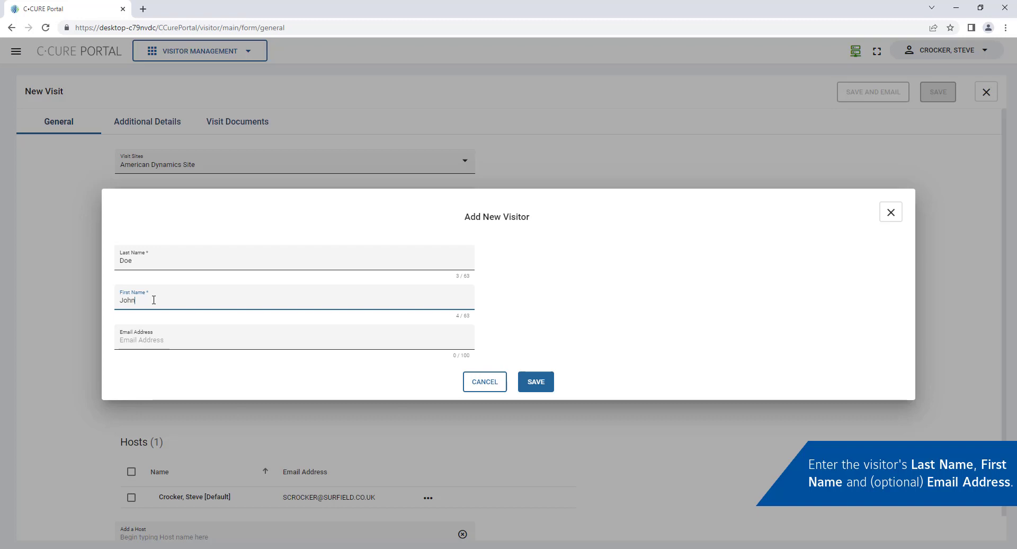
click(155, 339)
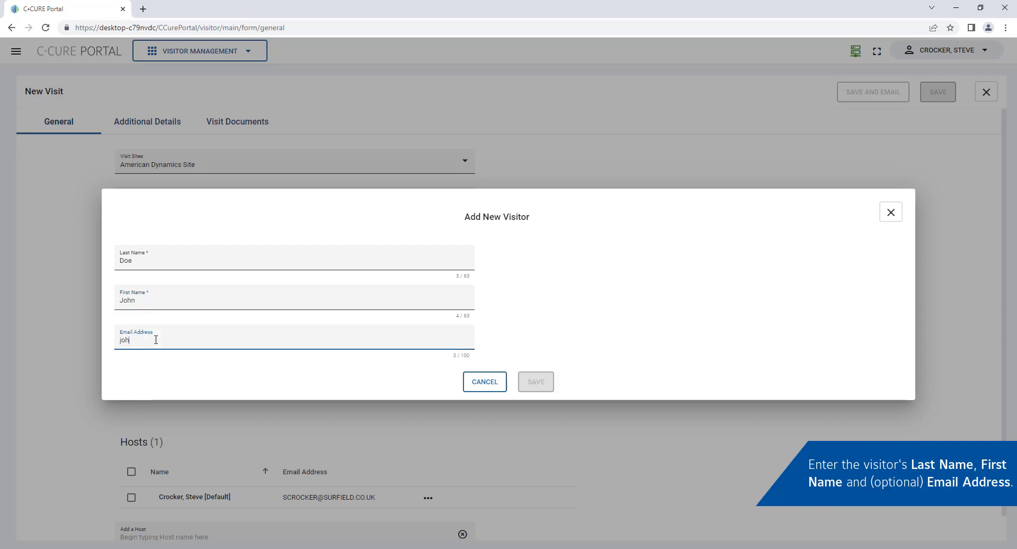
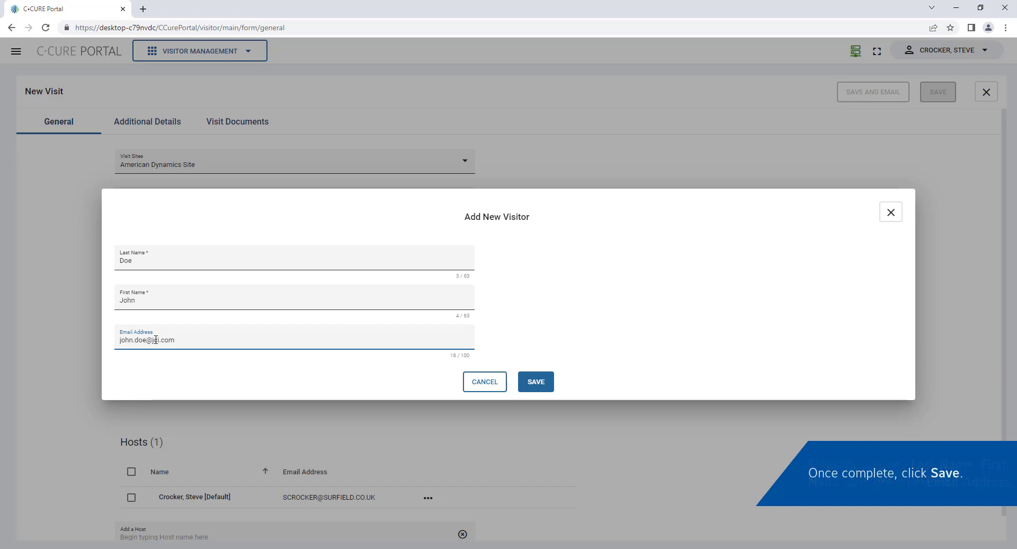
click(535, 381)
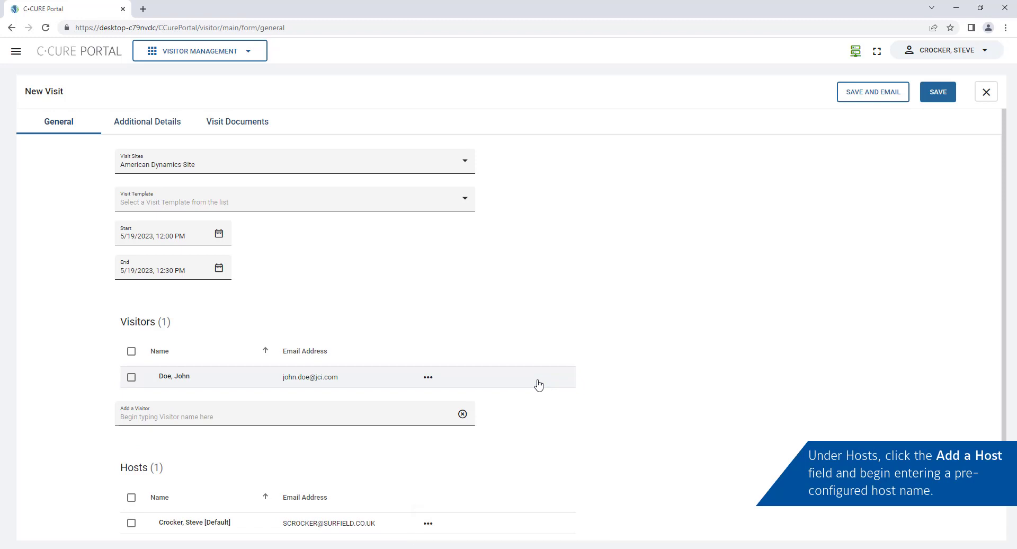
Add the suggested host found by name and remove the default host
scroll(538, 384, down, 1)
click(175, 512)
text(krysten)
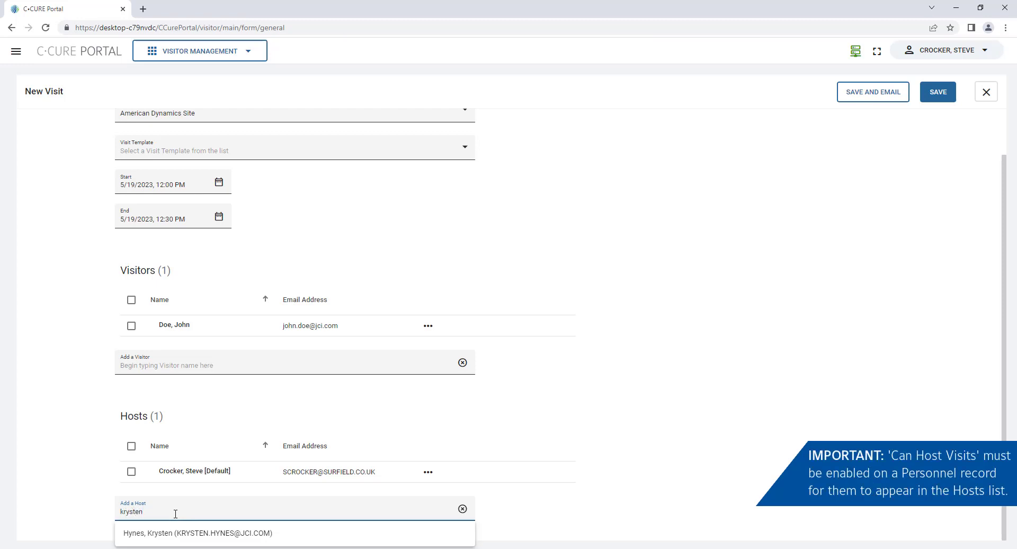
click(233, 534)
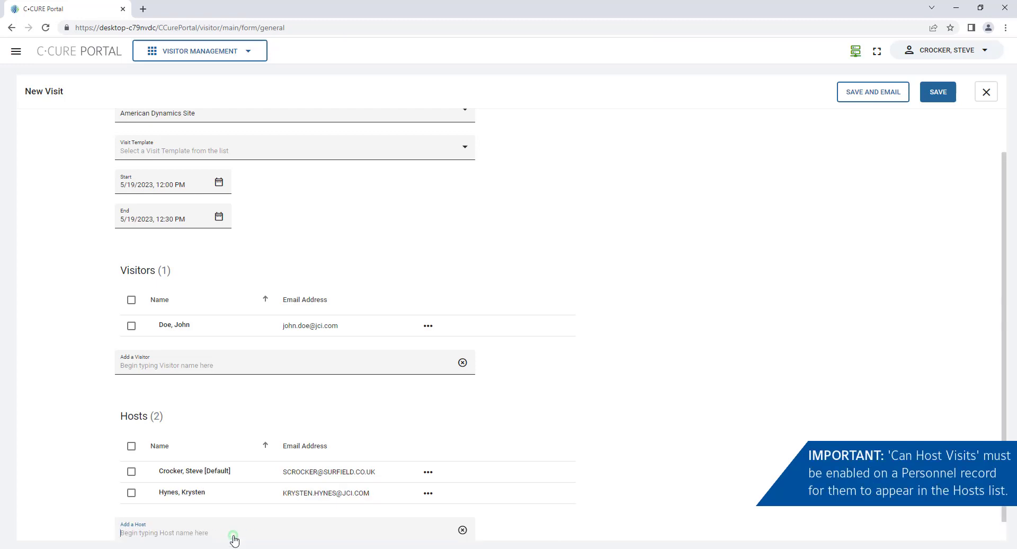
click(429, 472)
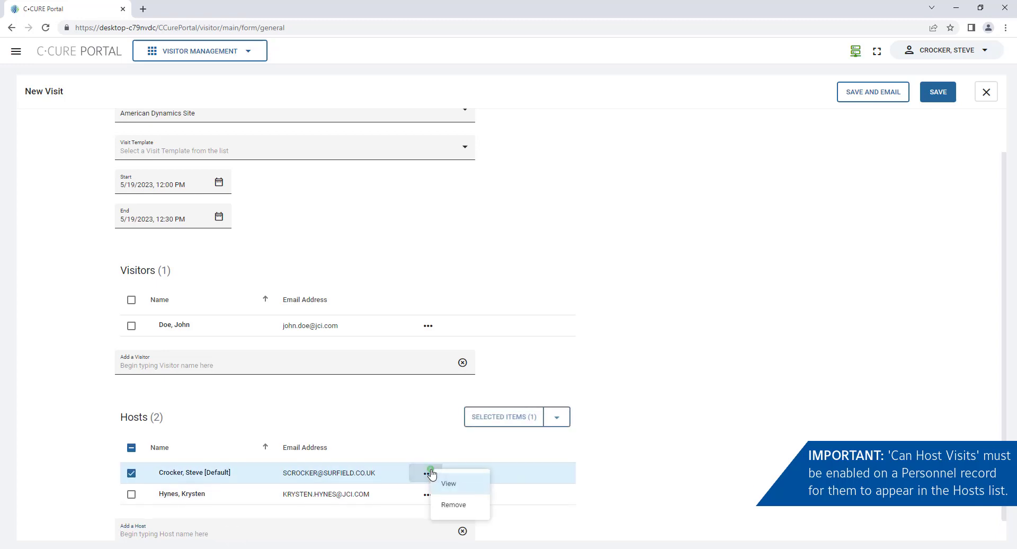
click(451, 504)
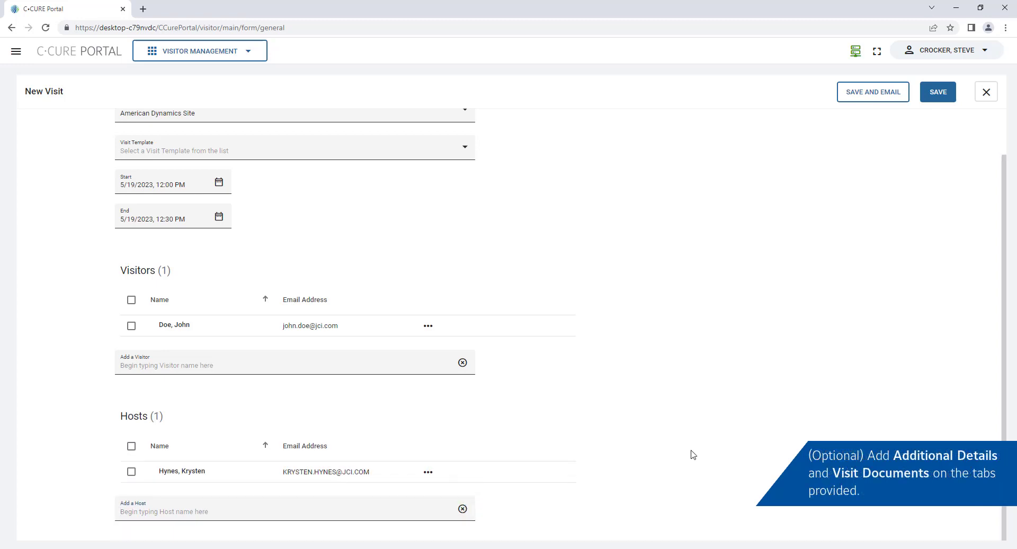
scroll(682, 448, up, 1)
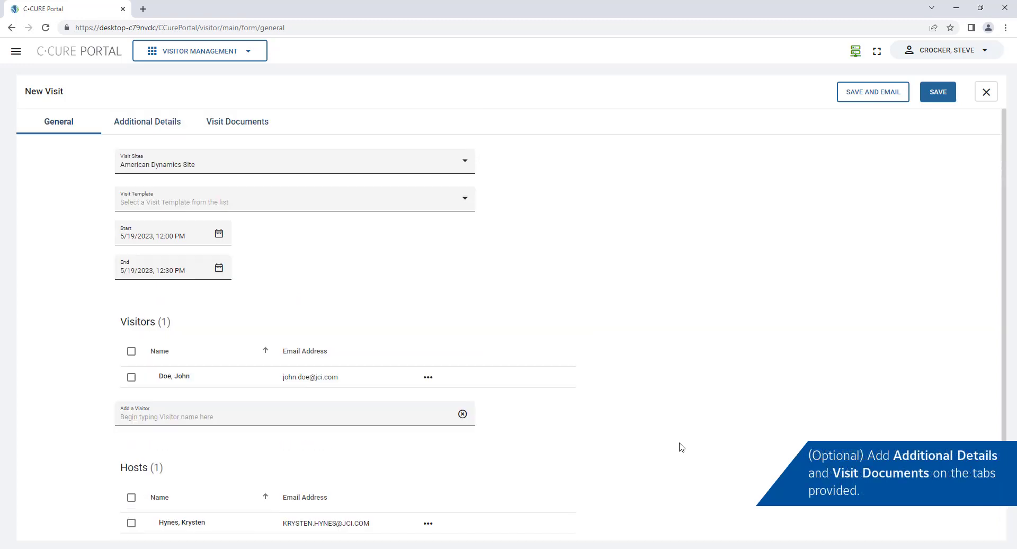
Name the visit 'Equipment Delivery' under additional details and save it
click(164, 127)
click(177, 165)
text(Equipment Delivery)
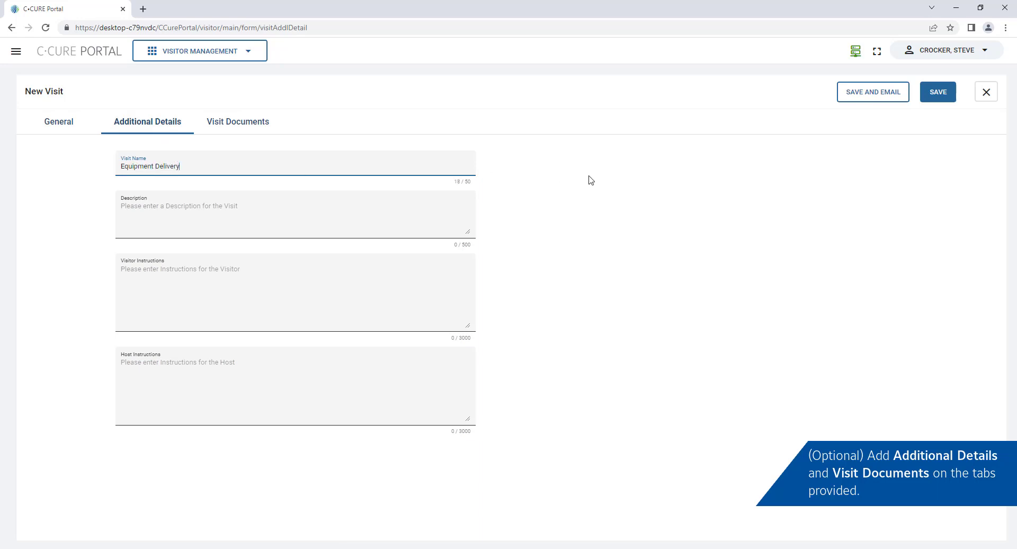
click(241, 126)
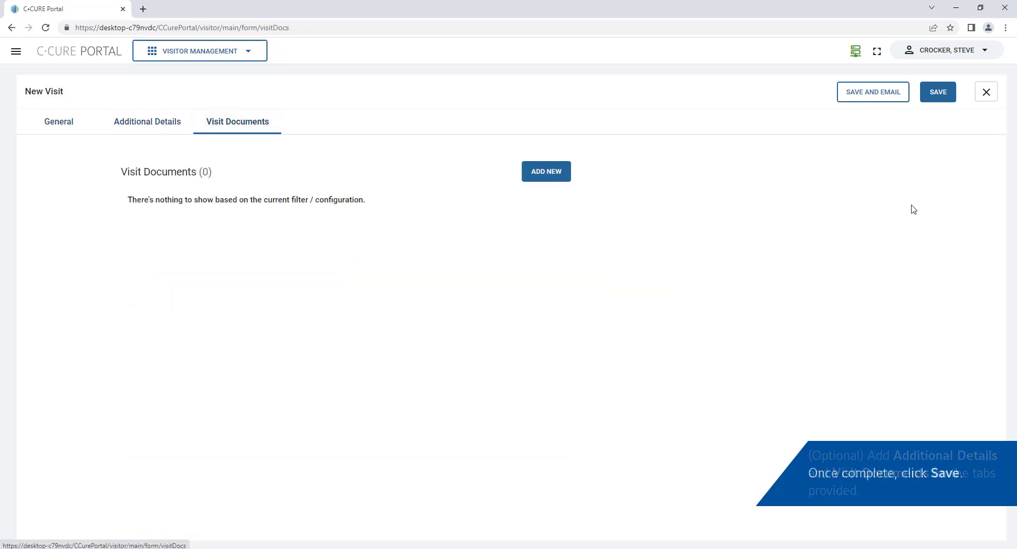
click(940, 95)
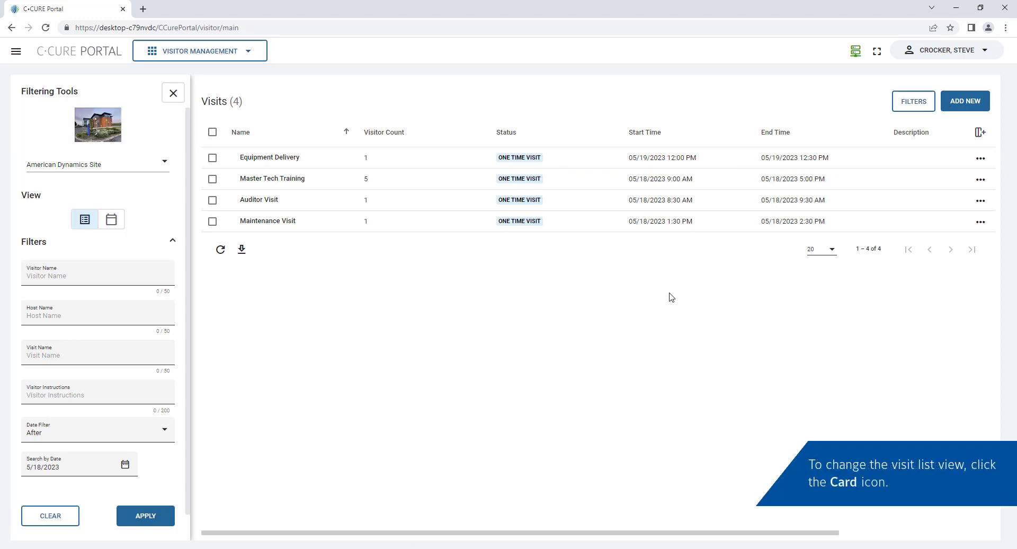
Show the visits in calendar view and expand May 19 and May 18
click(114, 221)
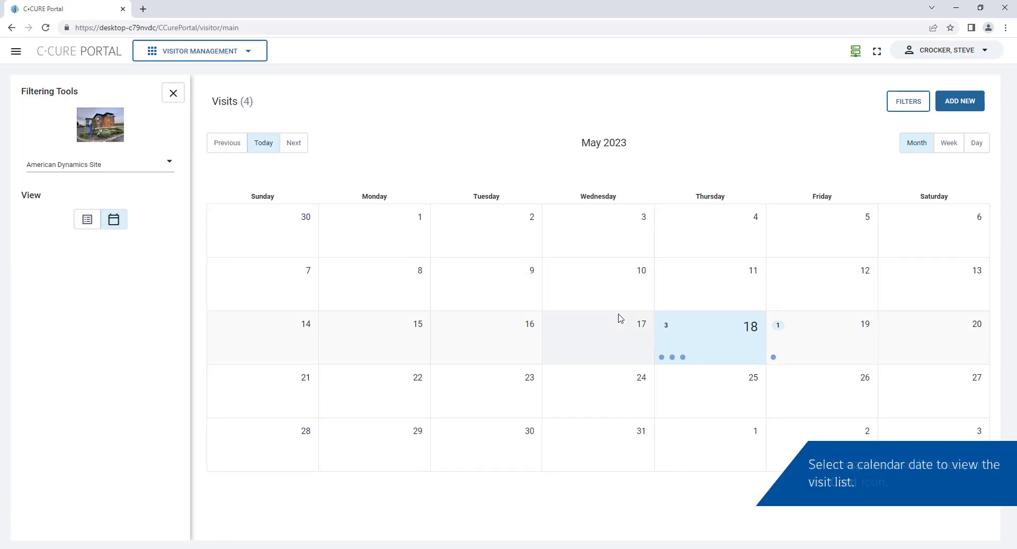
click(814, 330)
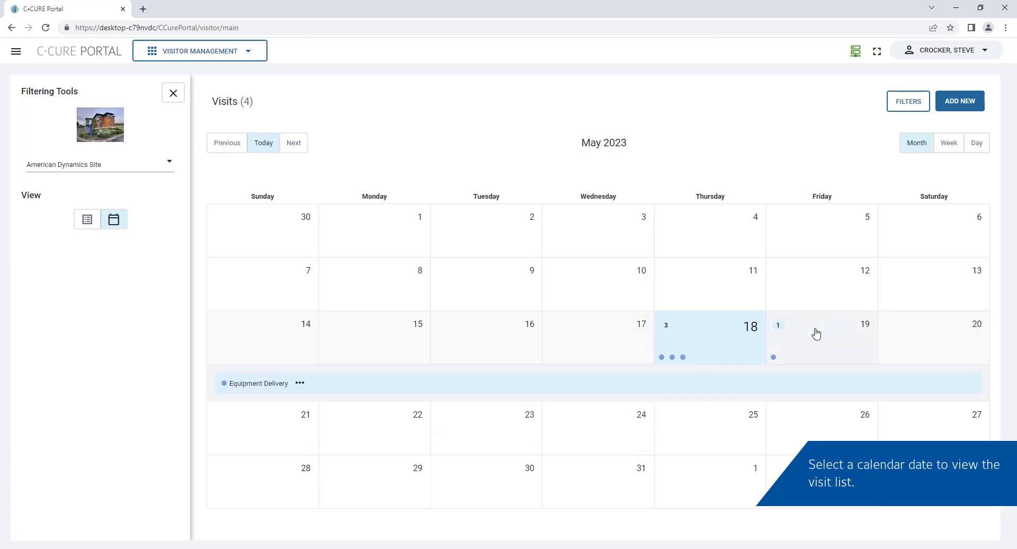
click(696, 341)
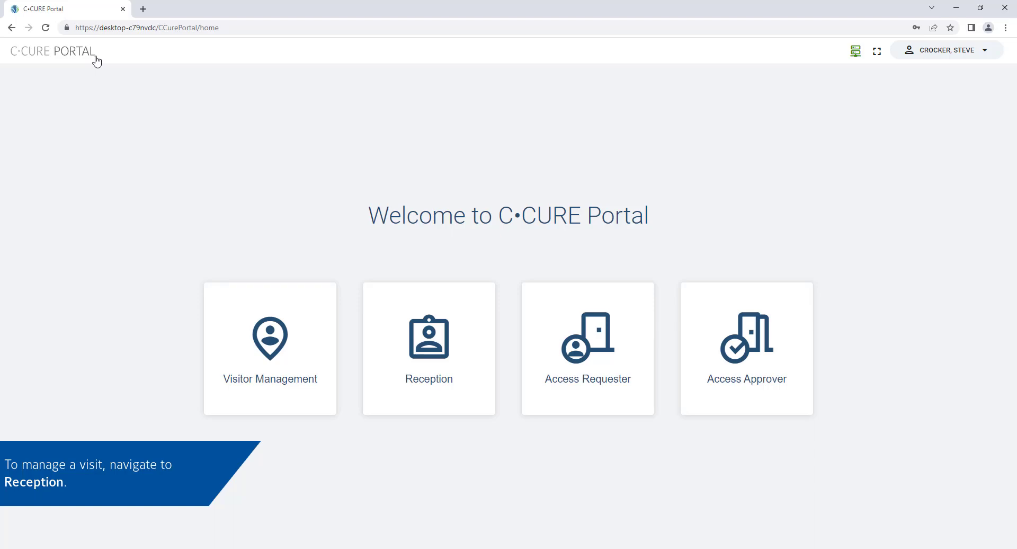
In Reception, list Johnson Controls Belfast check-in site visitors for 5/19/2023
click(416, 334)
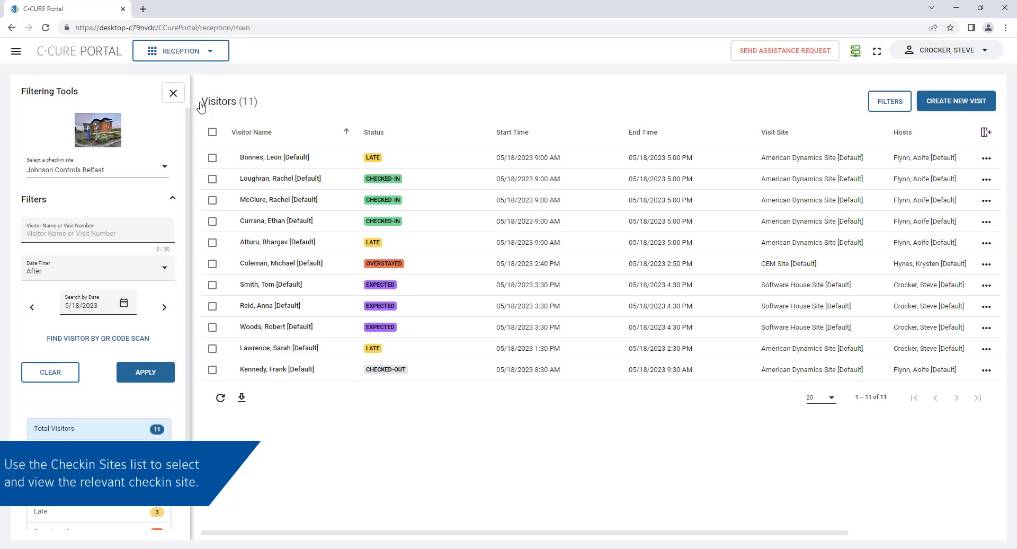
click(160, 168)
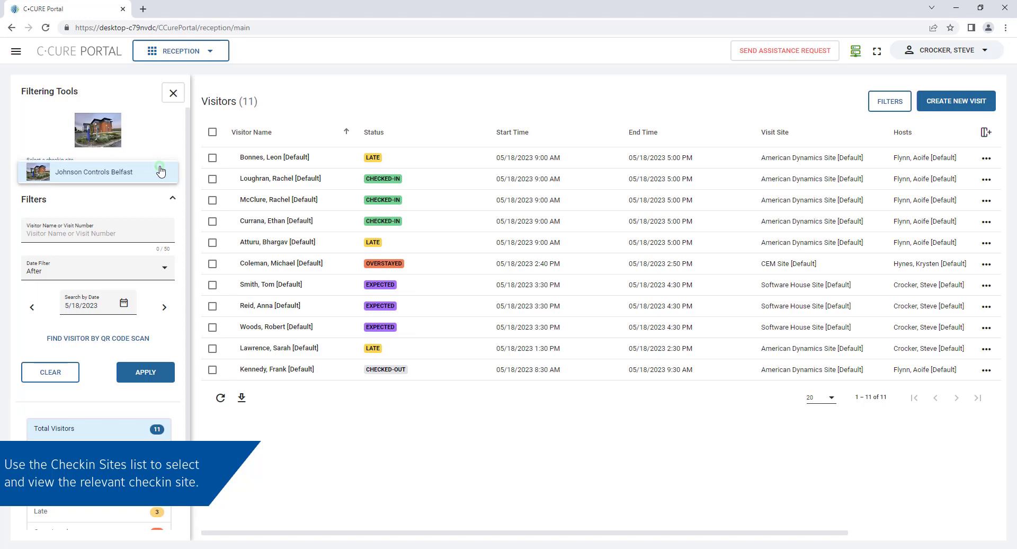
click(98, 178)
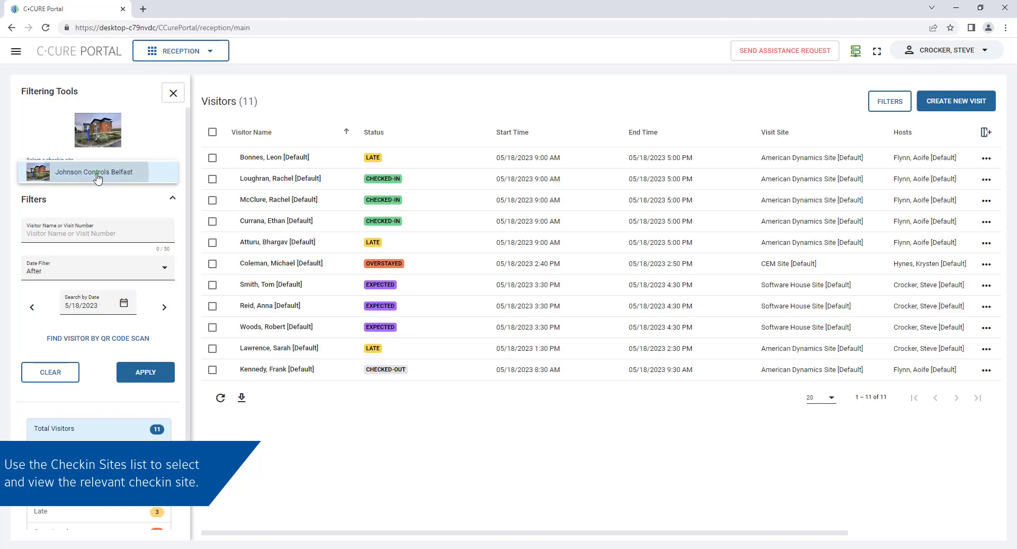
click(162, 313)
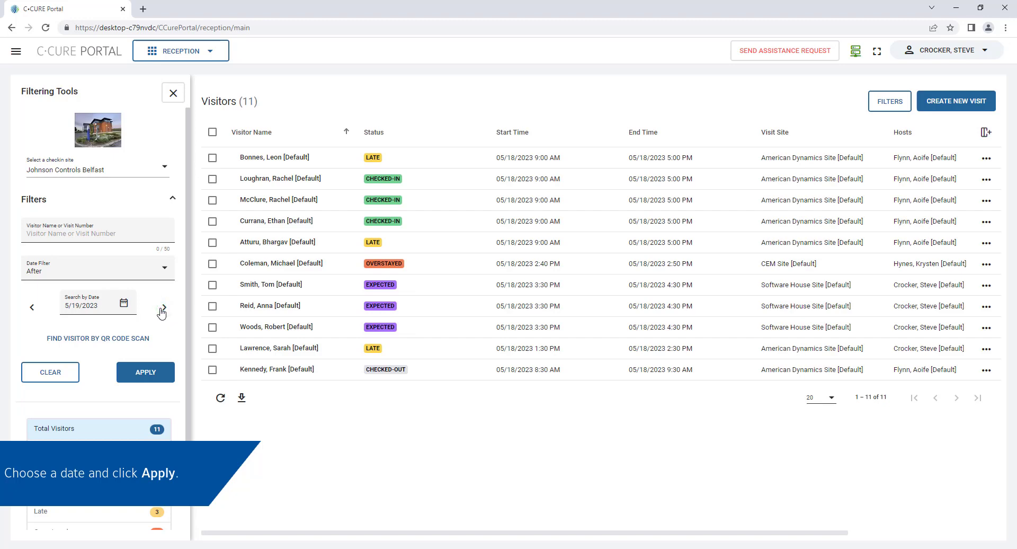
click(146, 373)
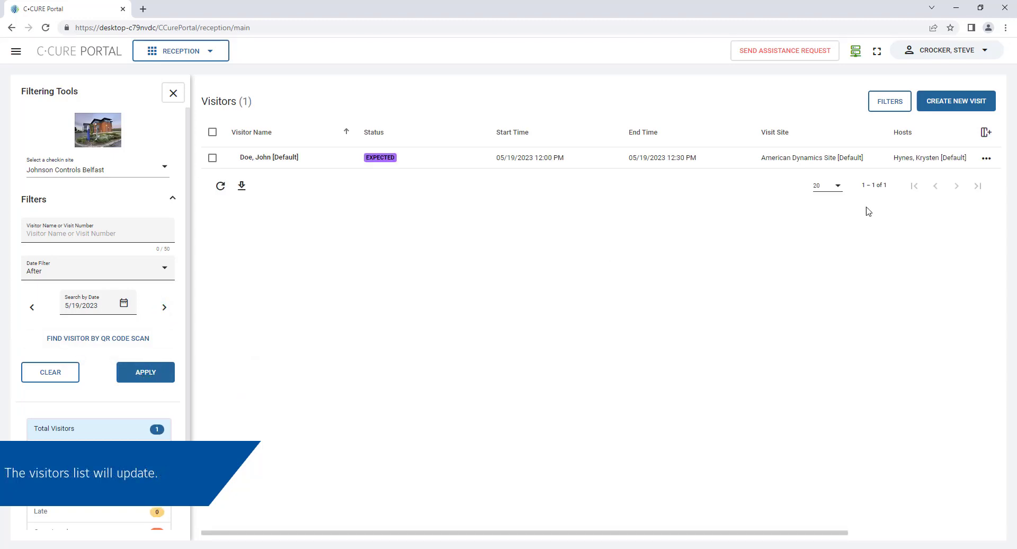
Check in the expected visitor with temporary credential Visitor_2
click(985, 158)
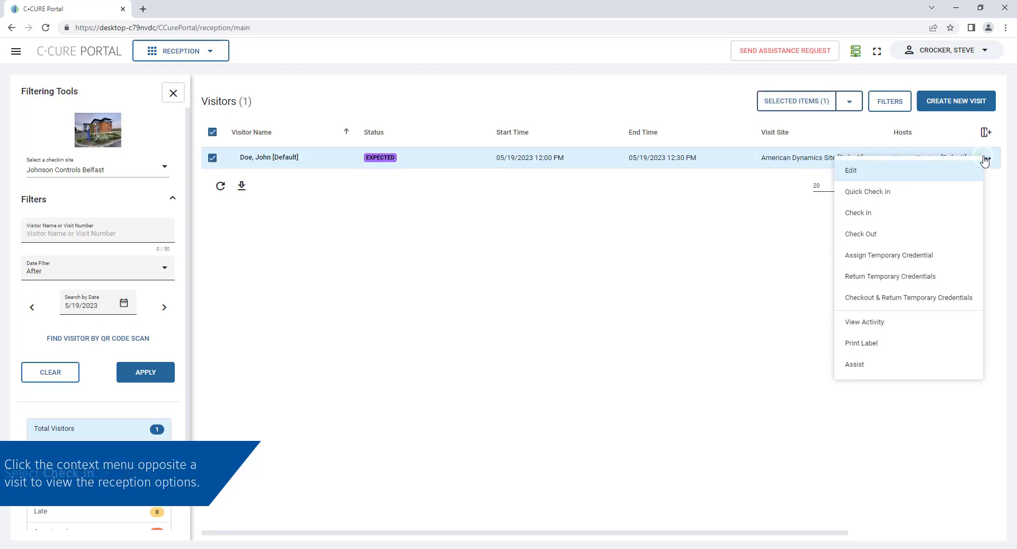
click(952, 214)
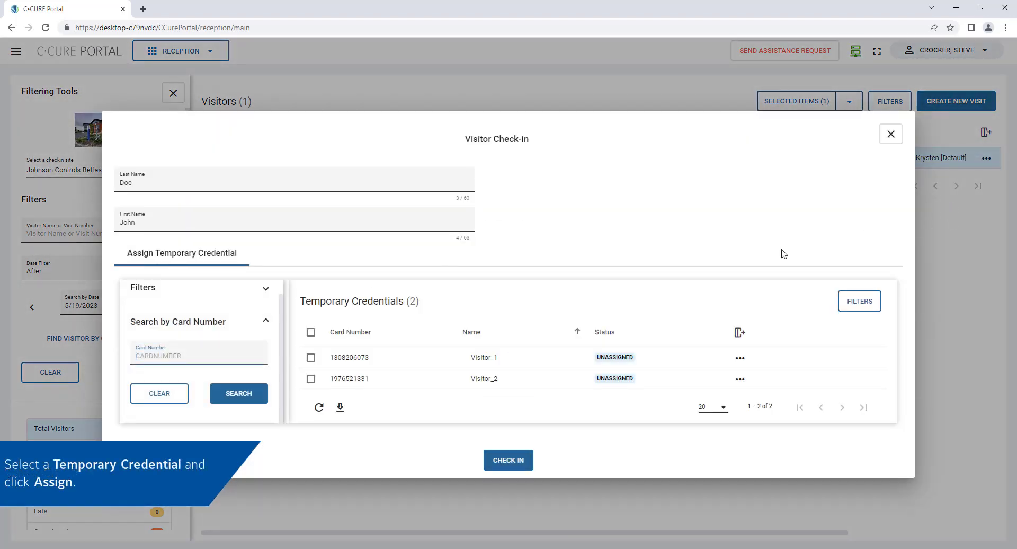
click(311, 378)
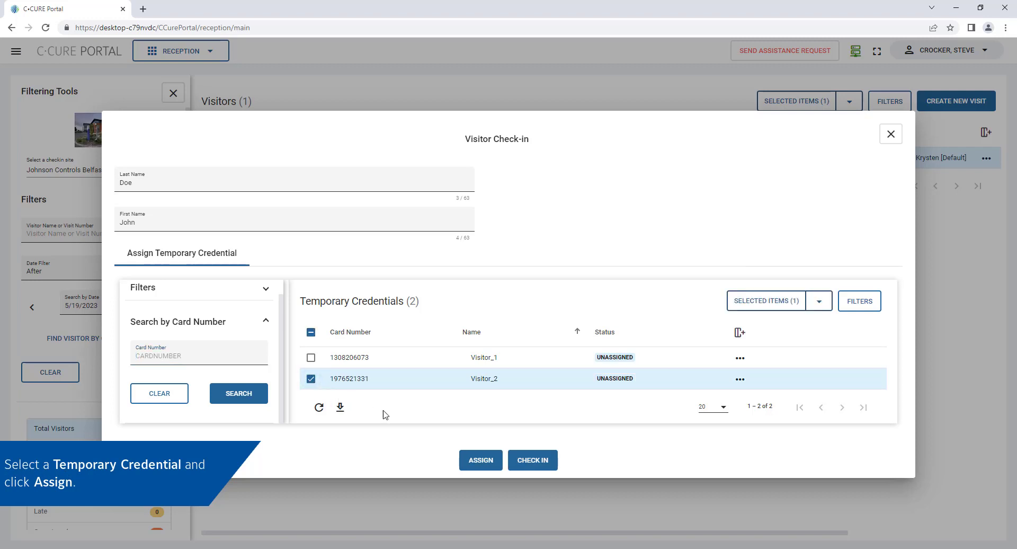
click(474, 459)
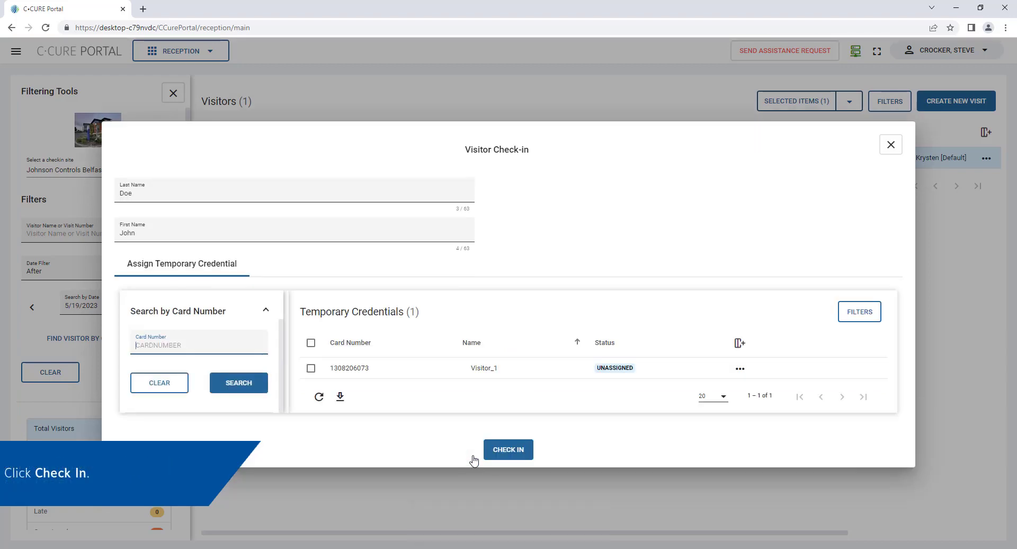
click(507, 450)
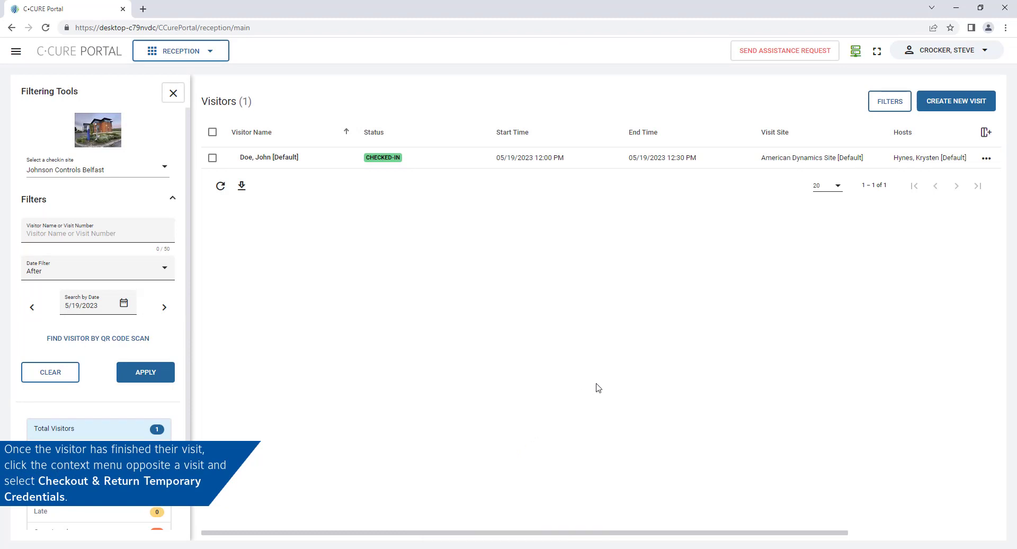
Check the visitor out, returning the temporary credential, and close the summary
click(986, 158)
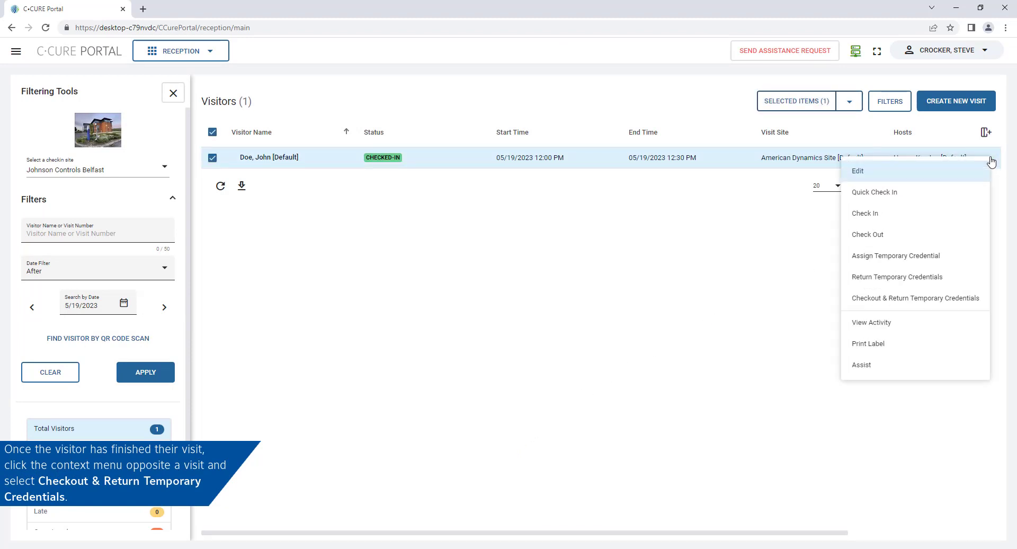
click(950, 300)
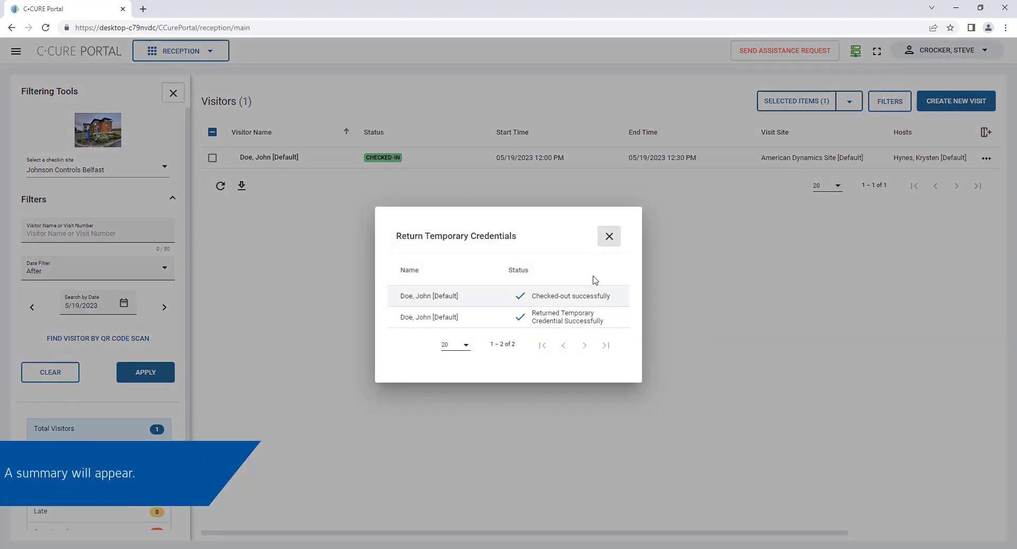
click(609, 236)
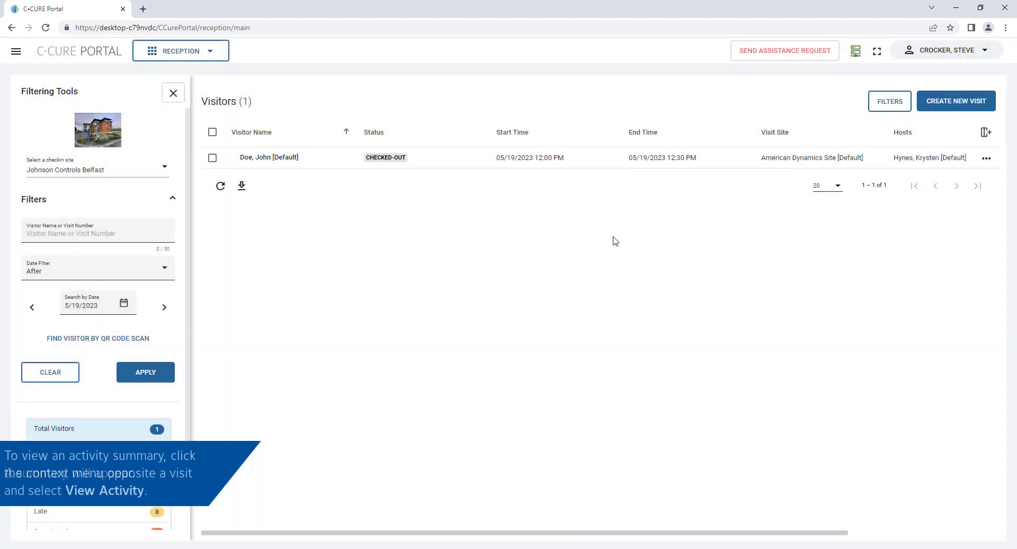
click(986, 158)
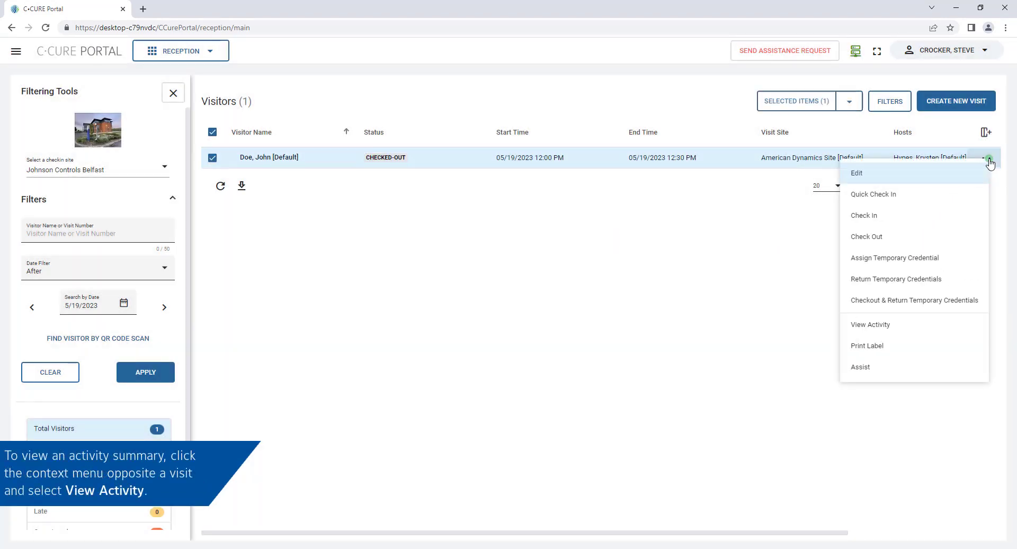
click(960, 331)
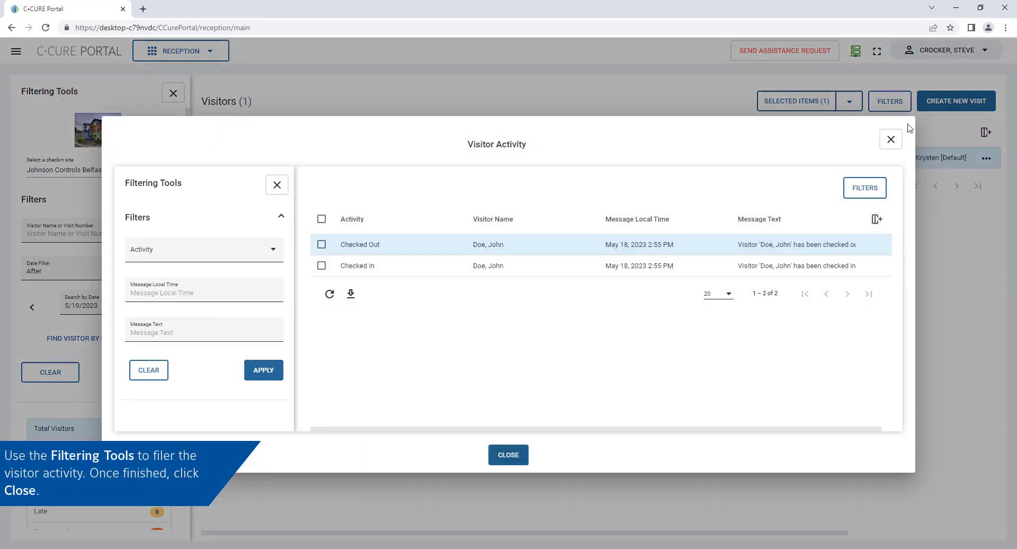
click(891, 138)
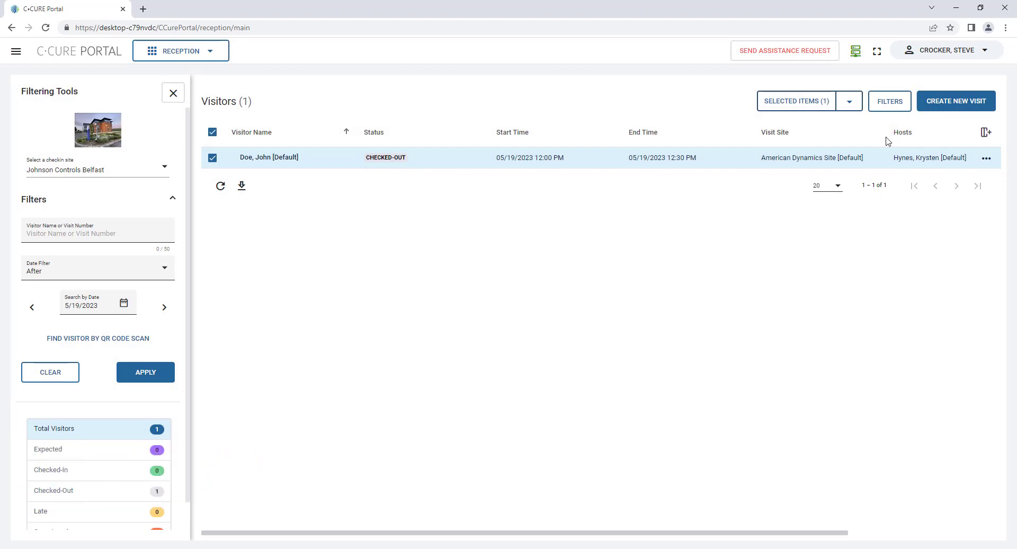
Reload the reception visitor list for 5/18/2023
click(33, 308)
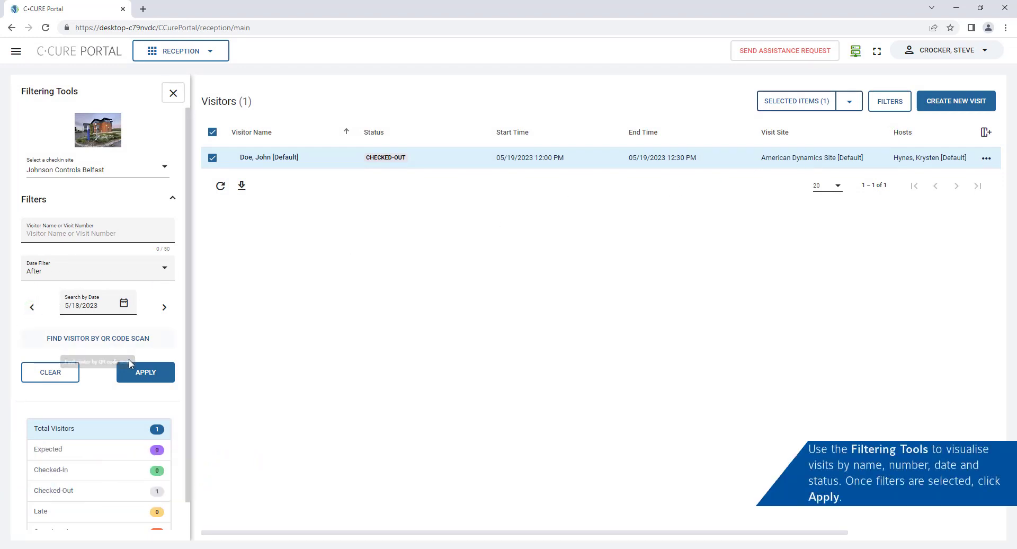
click(145, 372)
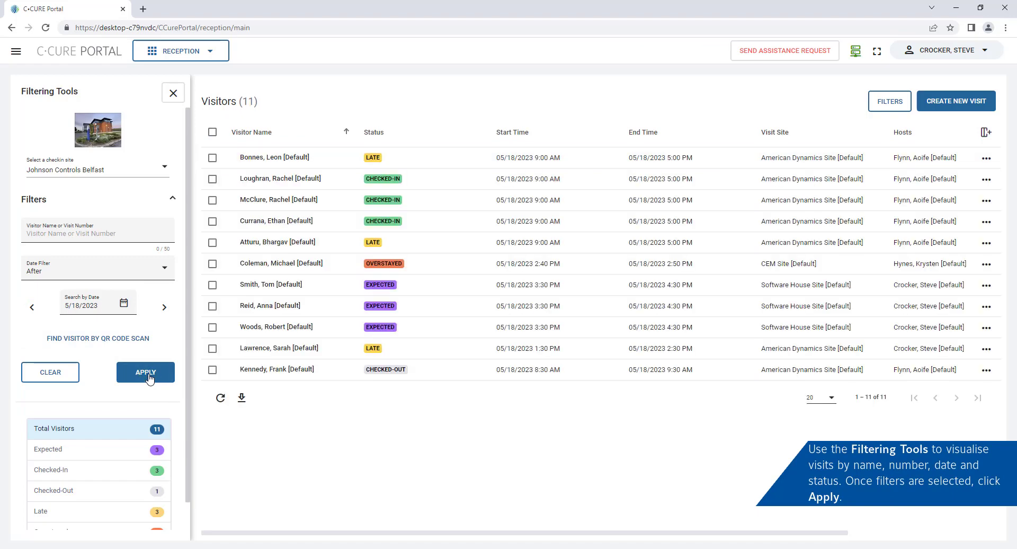
scroll(150, 379, down, 1)
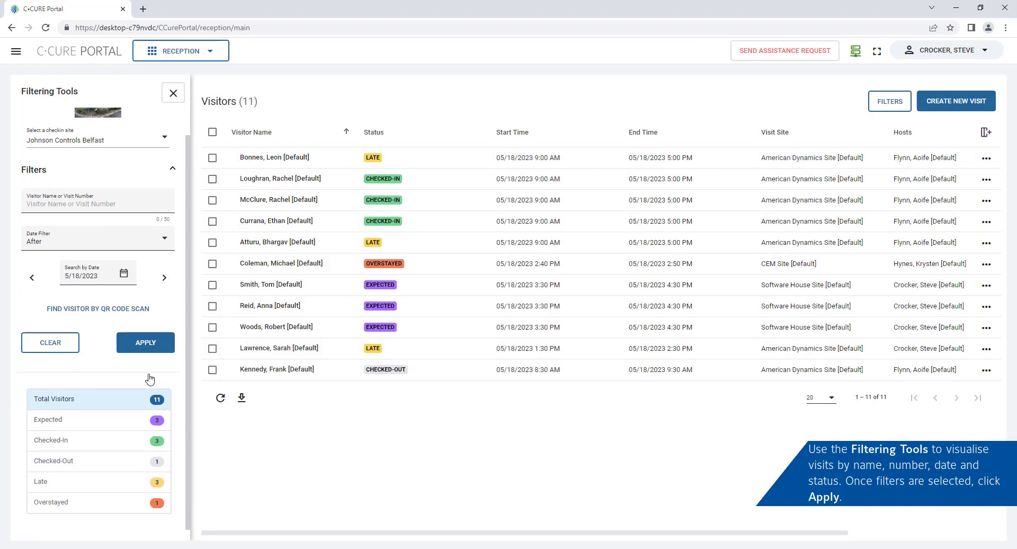
Filter by Expected, Checked-In, Checked-Out, Late and Overstayed statuses to show 11 visitors
click(92, 424)
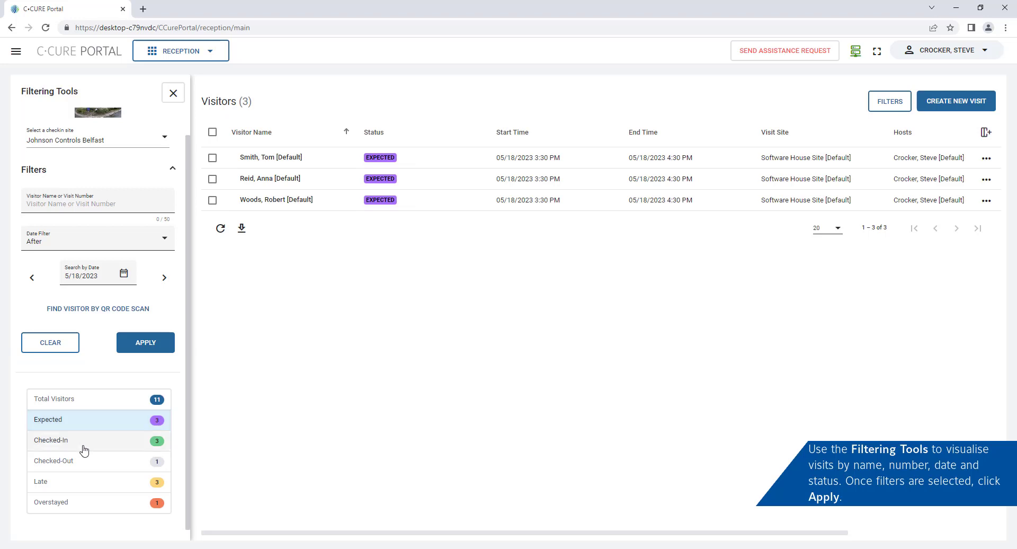
click(84, 446)
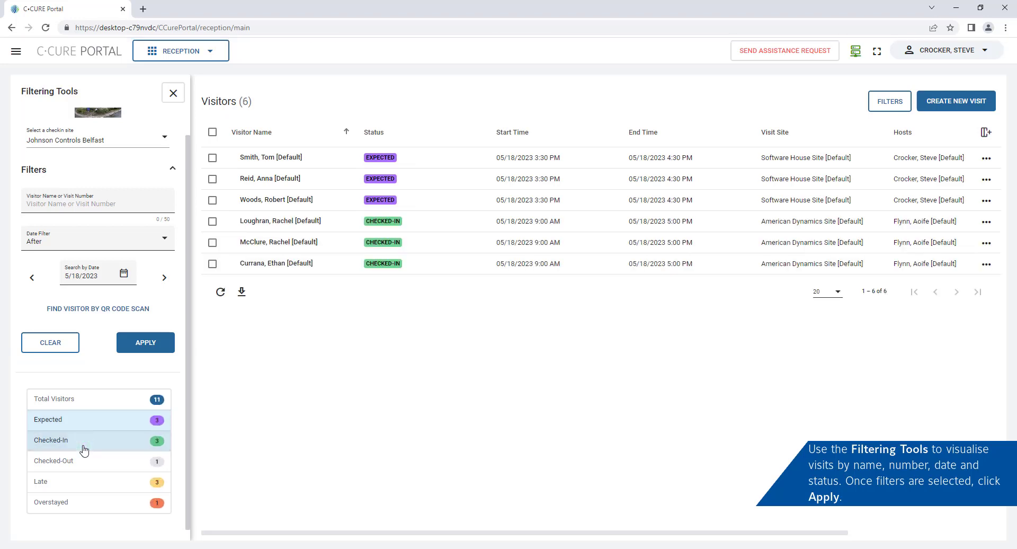
click(77, 463)
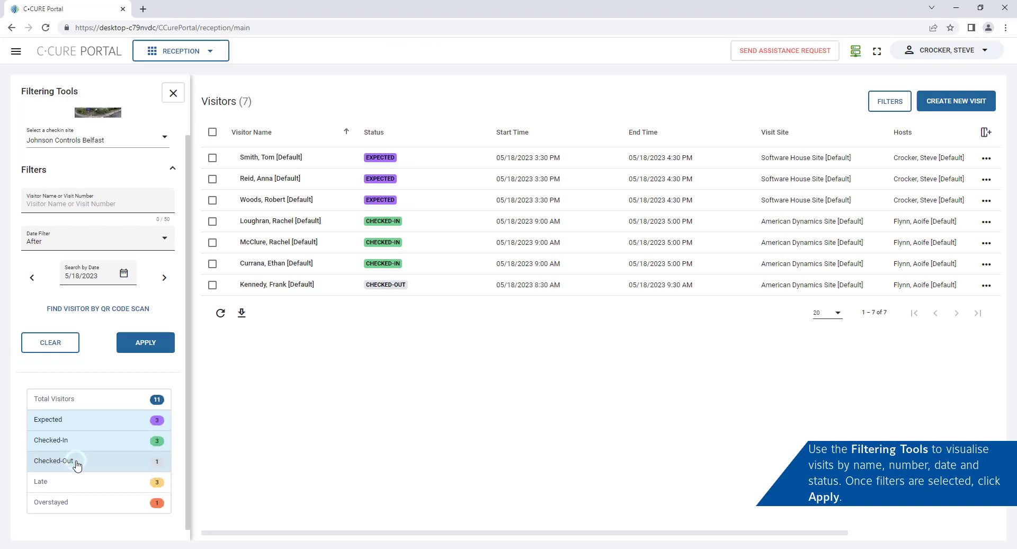
click(77, 483)
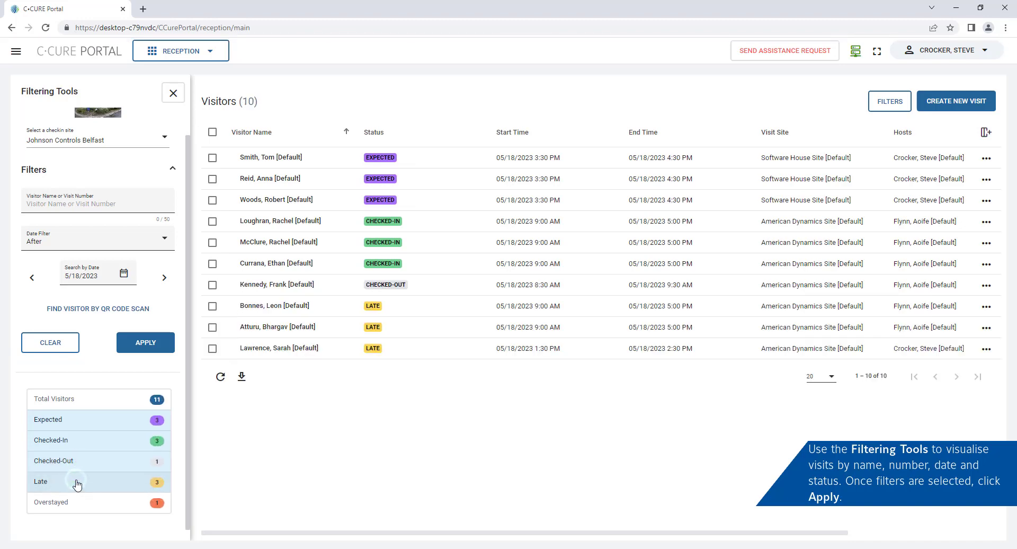
click(81, 504)
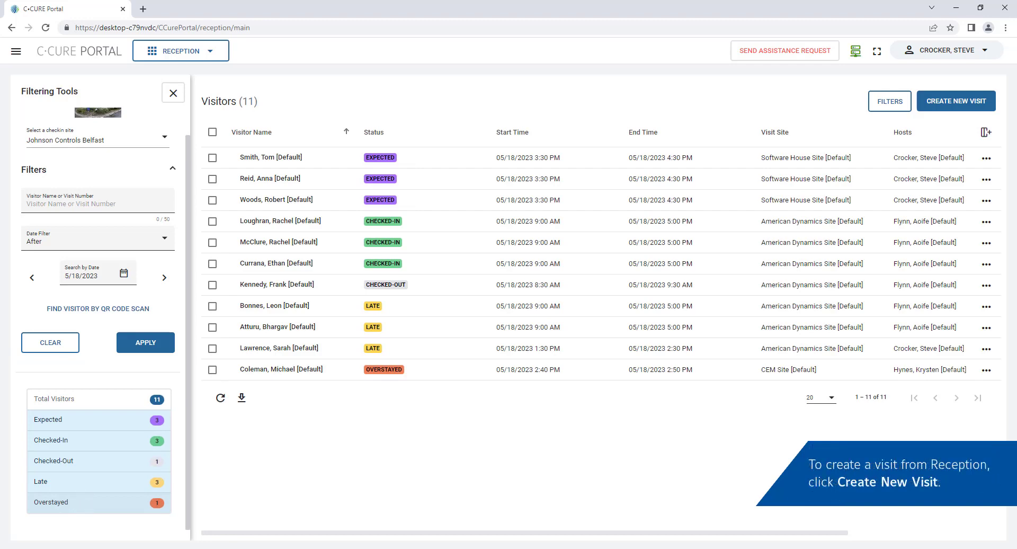
click(950, 104)
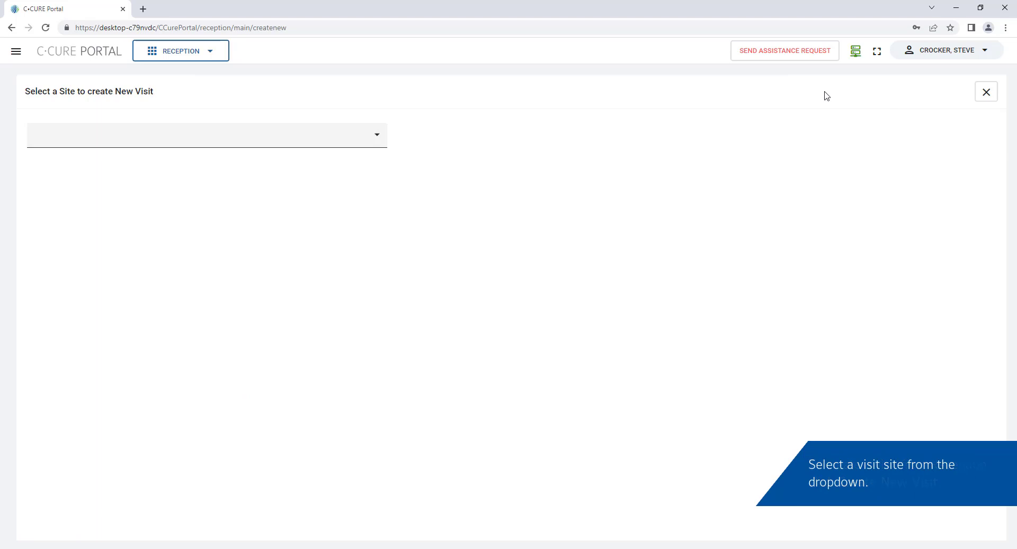
Set up an American Dynamics Site visit on June 7, 2023, starting 12:00 PM and ending 5:00 PM
click(377, 135)
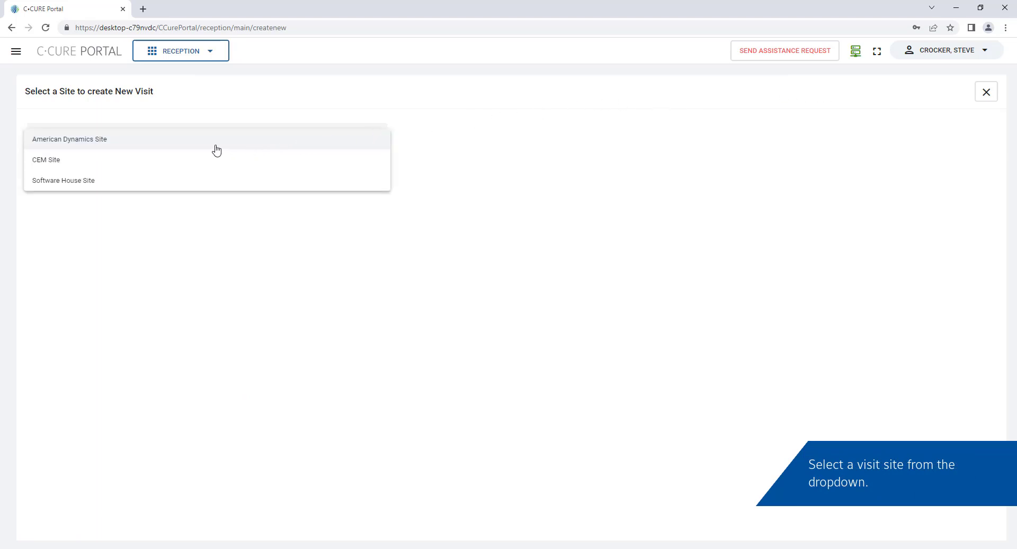
click(140, 140)
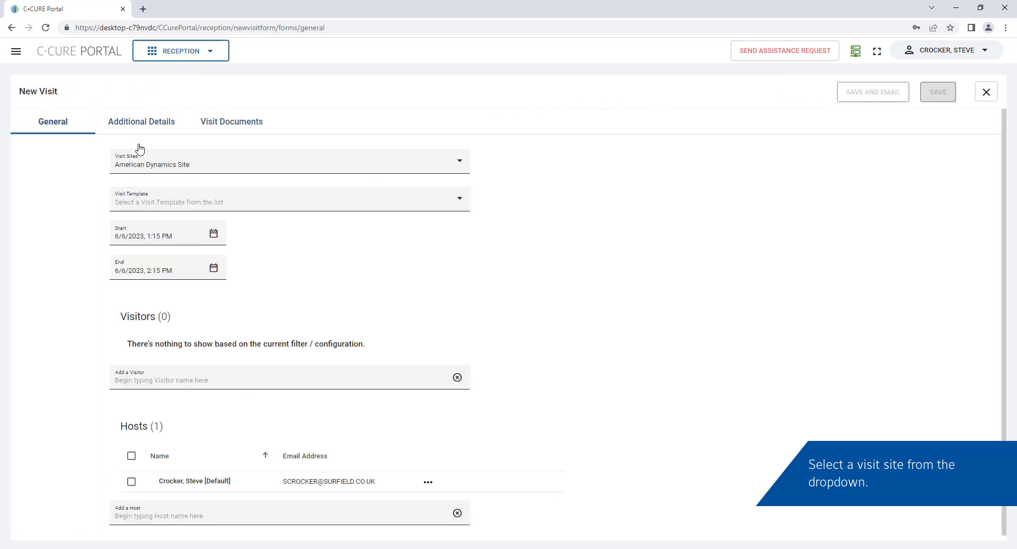
click(214, 237)
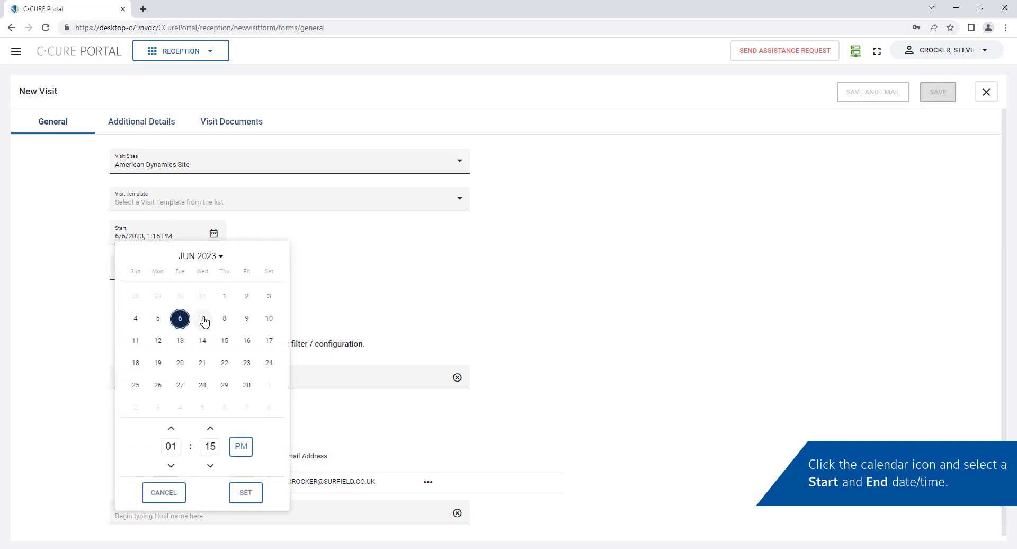
click(204, 319)
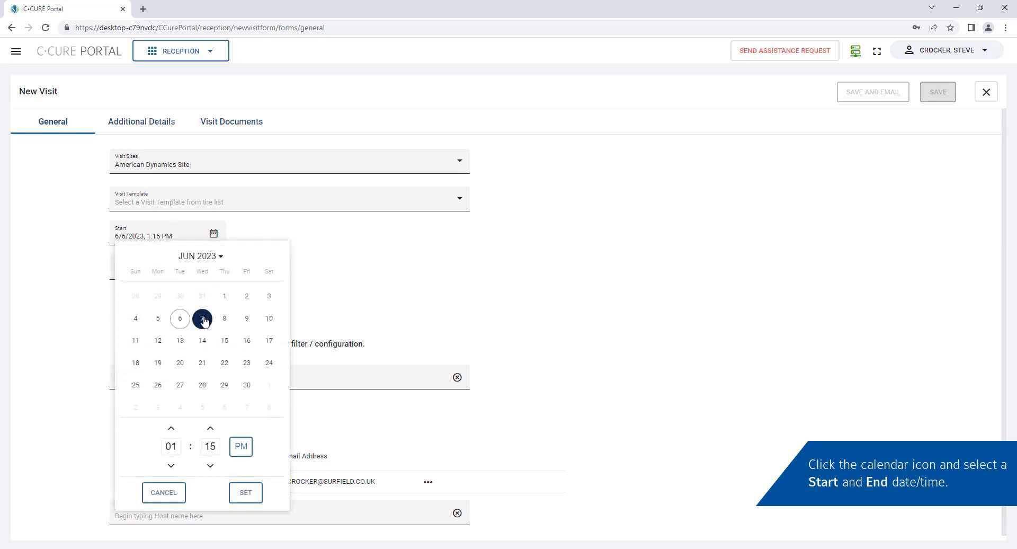
click(172, 465)
click(249, 493)
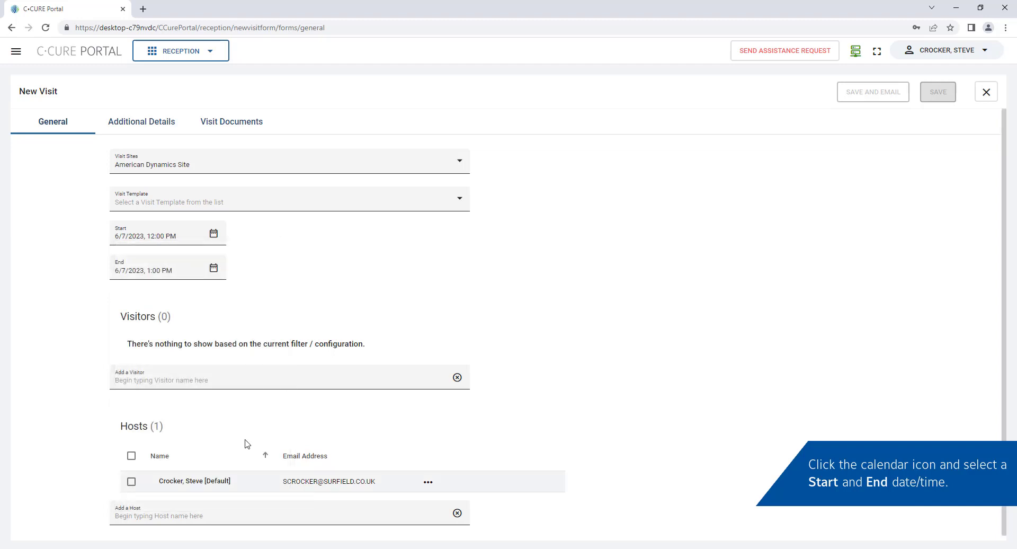
click(214, 268)
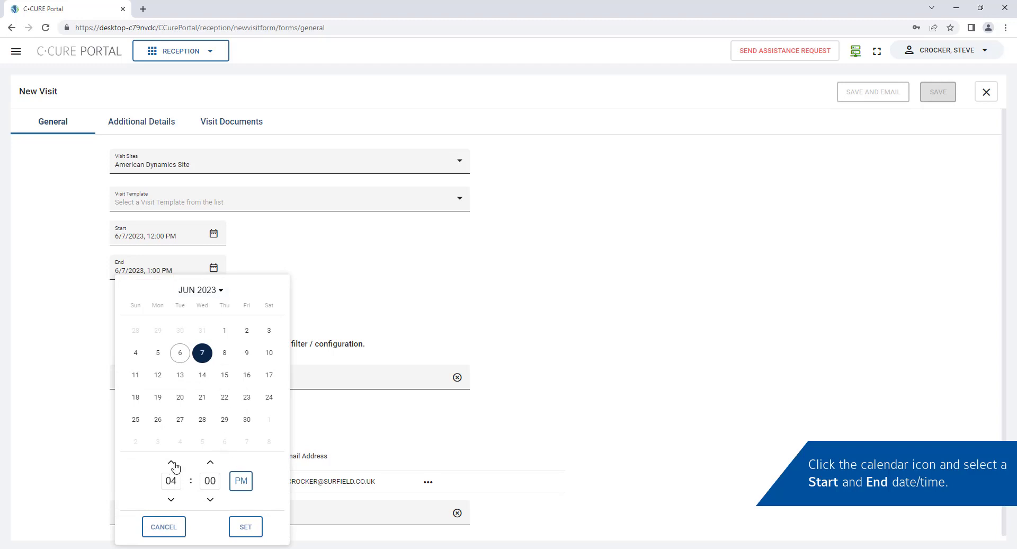
click(247, 528)
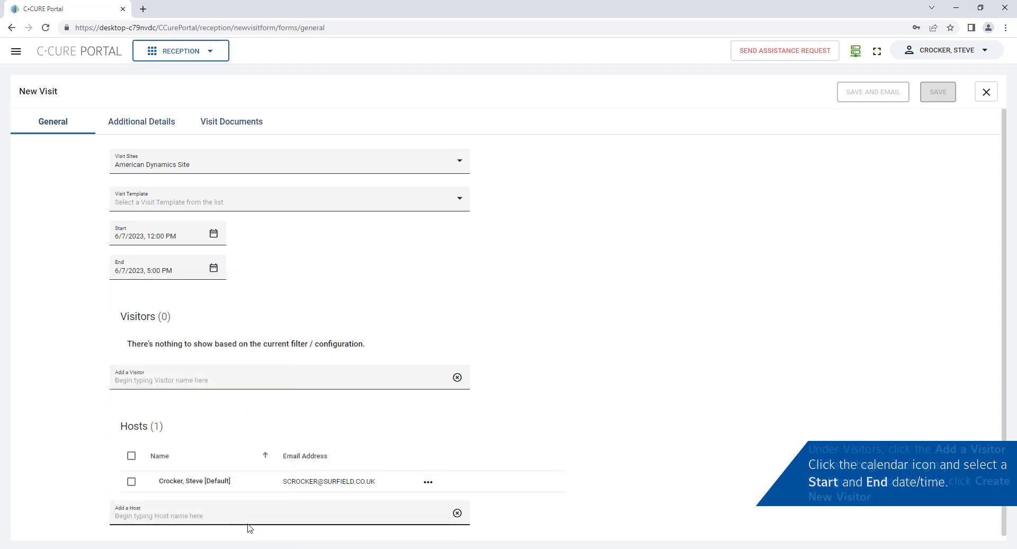
Search for and add the matching existing visitor to the visit
click(175, 386)
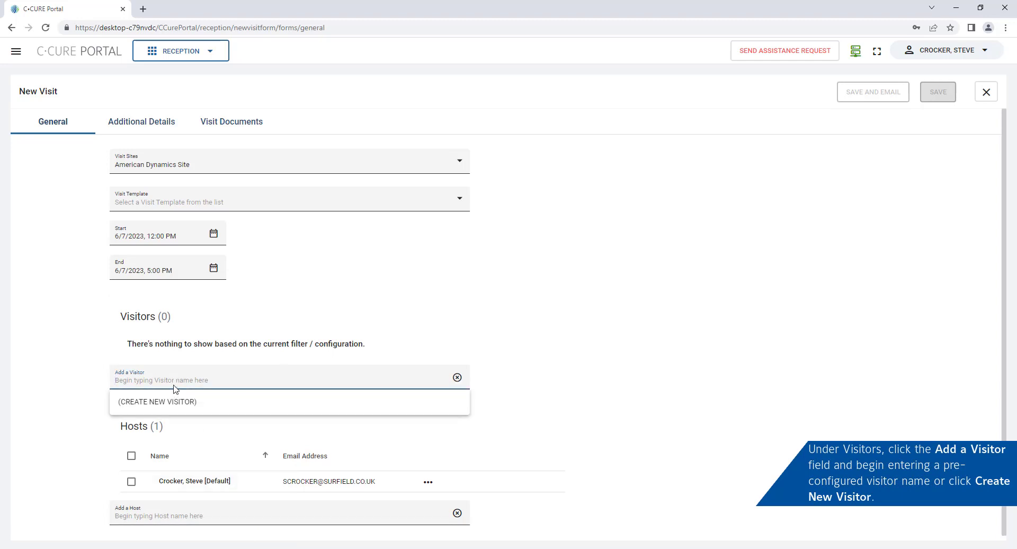
text(anna)
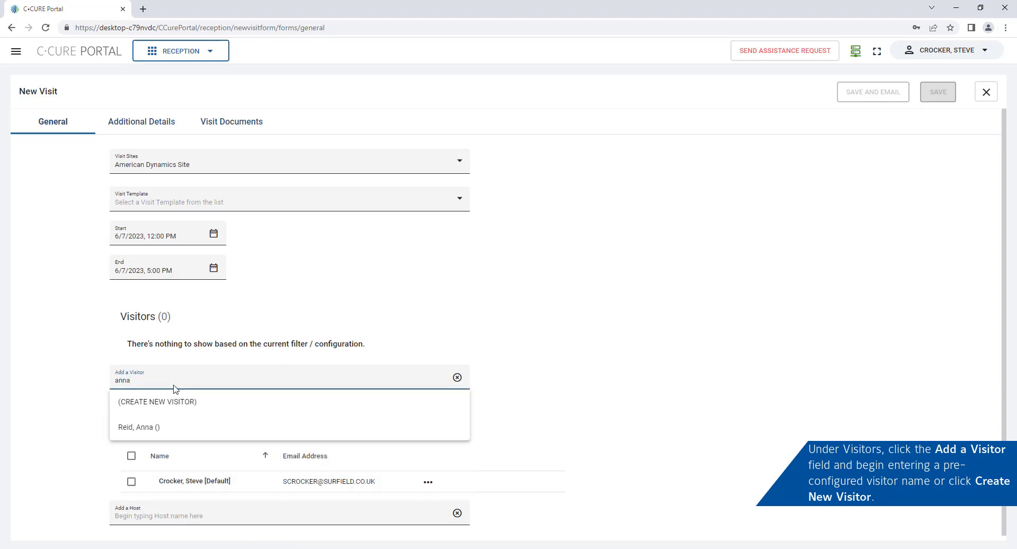
click(173, 428)
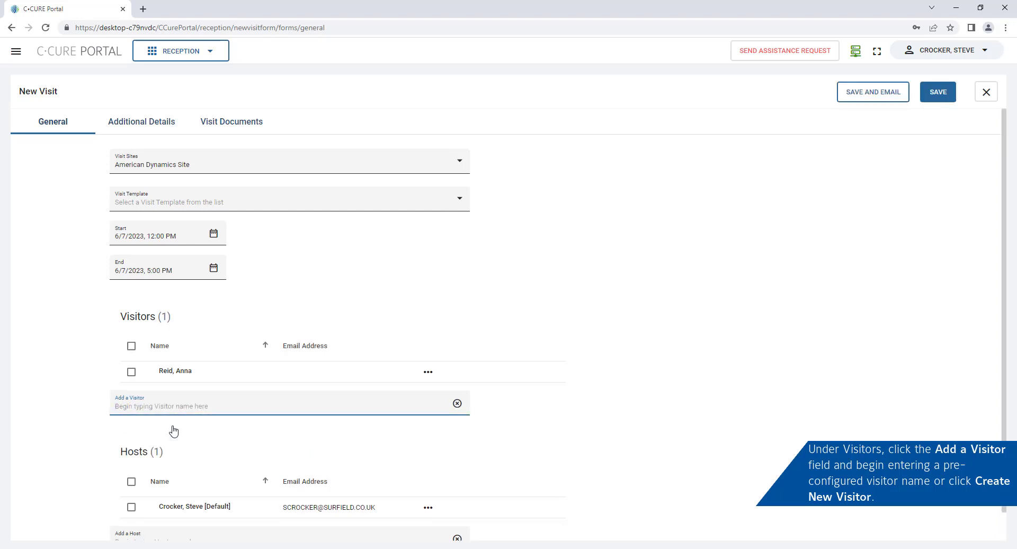
Create a new visitor with last name, first name and e-mail address, and save it to the visit
click(144, 413)
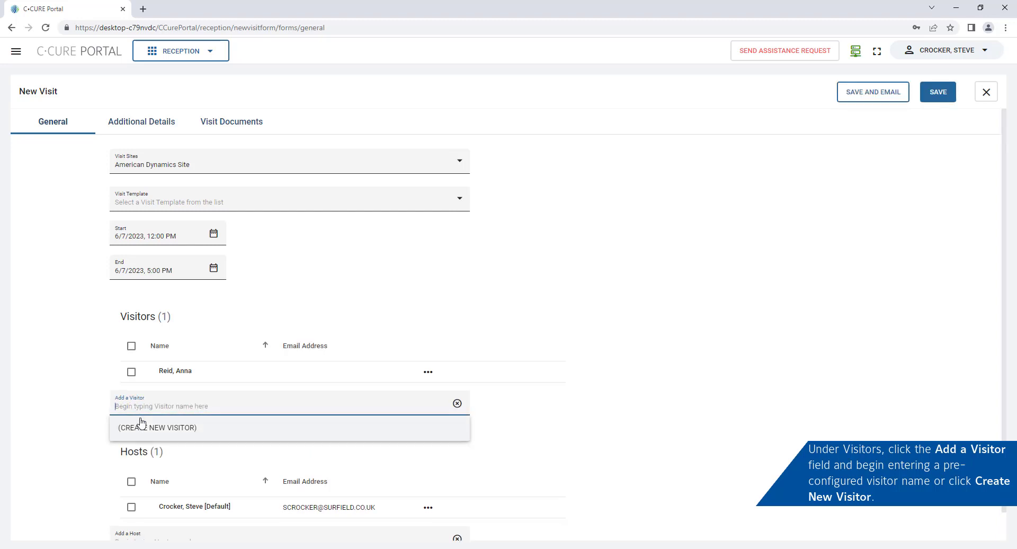
click(143, 428)
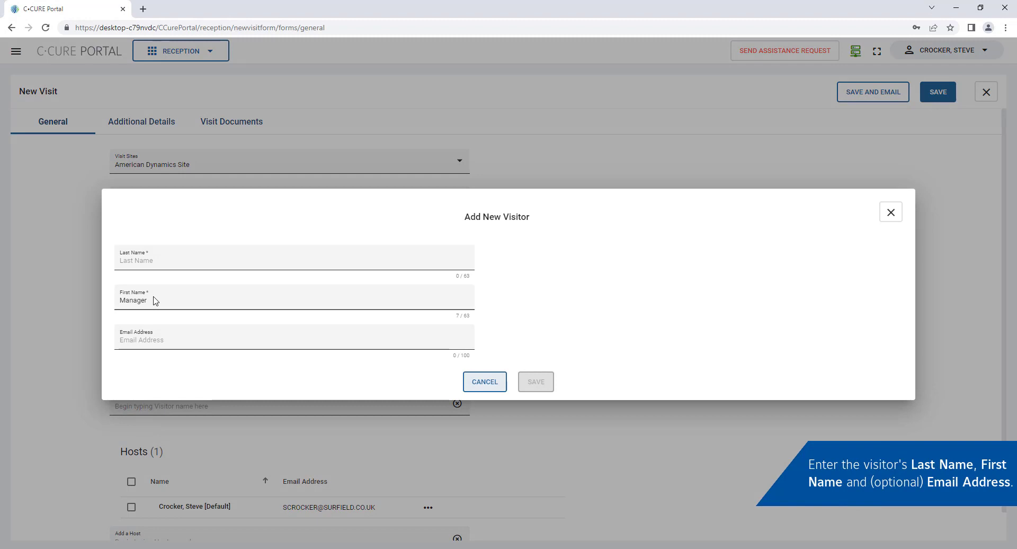
click(144, 261)
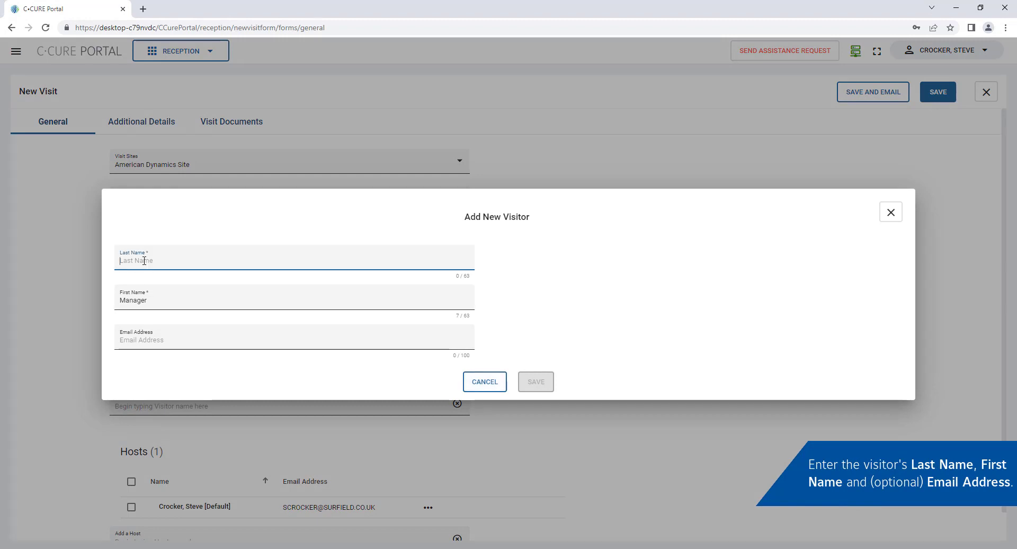
key(Tab)
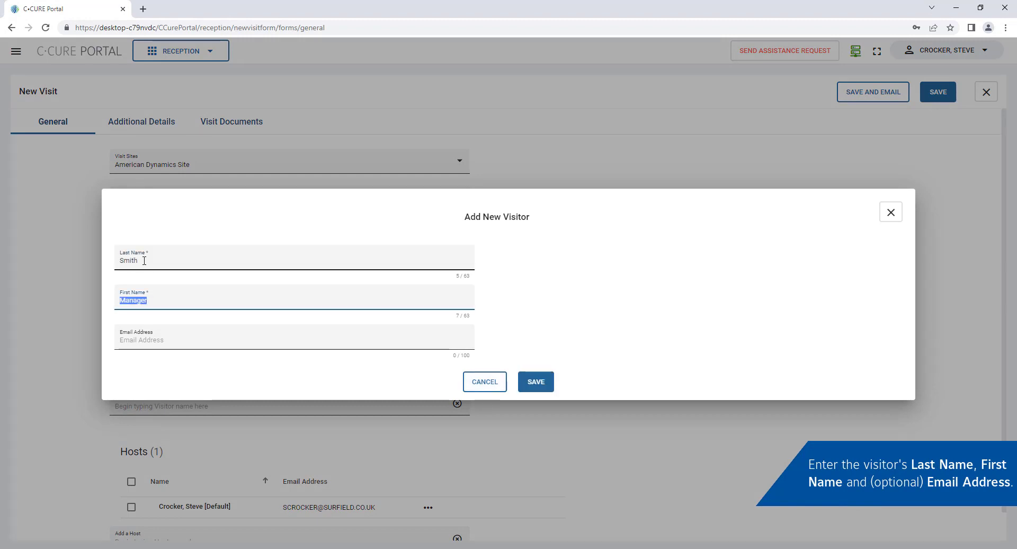
key(Tab)
text(je)
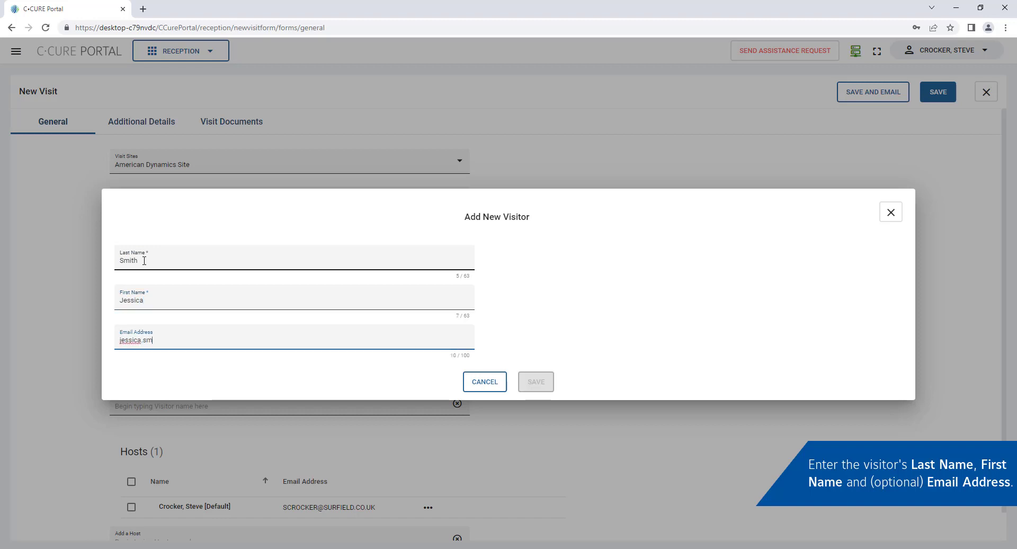
text(ssica.smith@example.com)
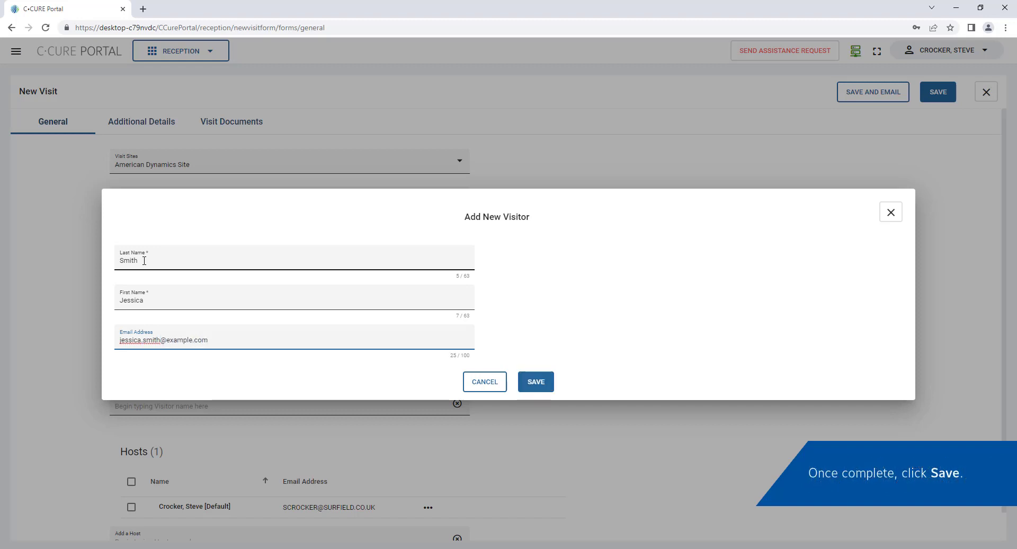
click(526, 378)
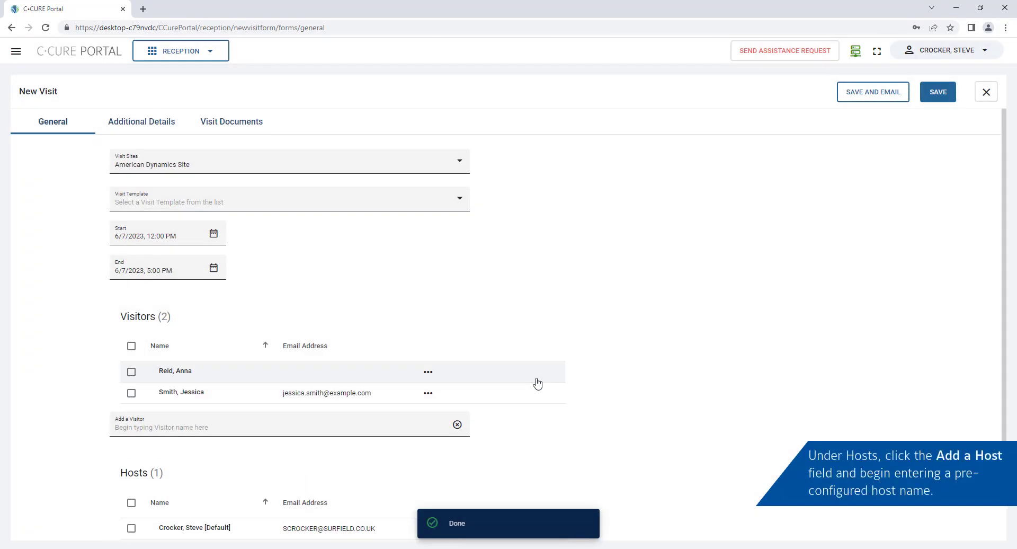
Search for and add the suggested host as a second host on the visit
scroll(537, 383, down, 1)
click(206, 513)
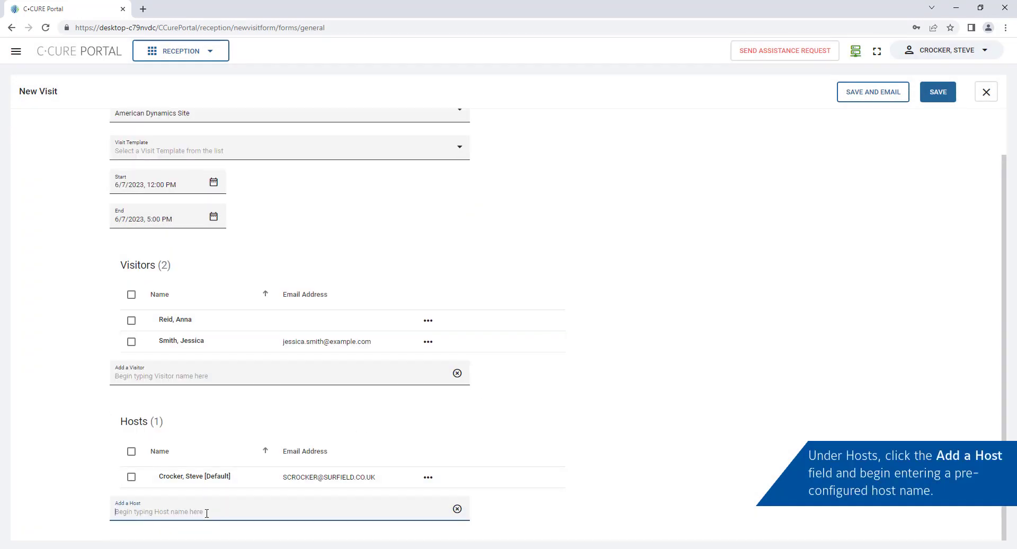
text(Flyn)
click(204, 532)
Name the visit 'Training Session' in Additional Details and view its Visit Documents
scroll(204, 529, up, 1)
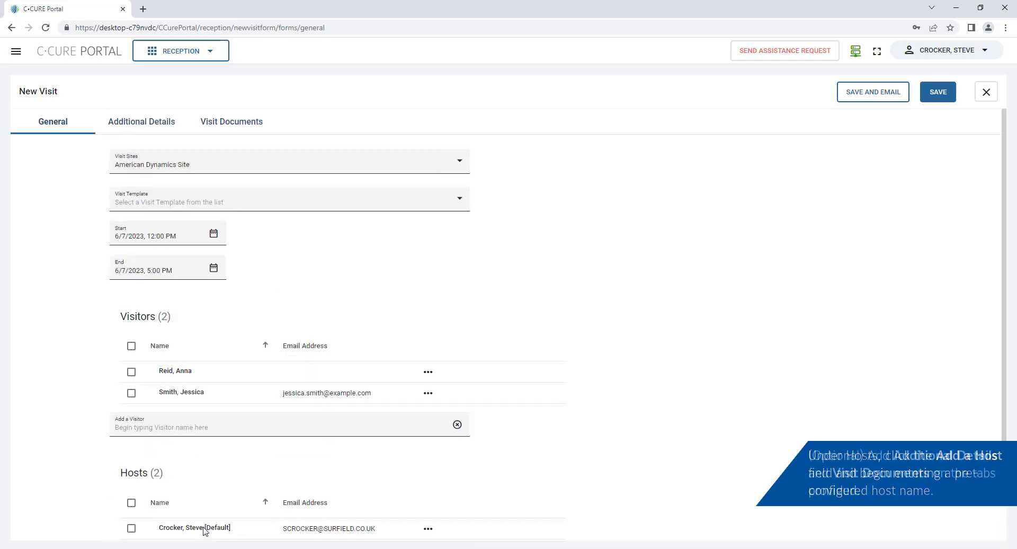
click(124, 126)
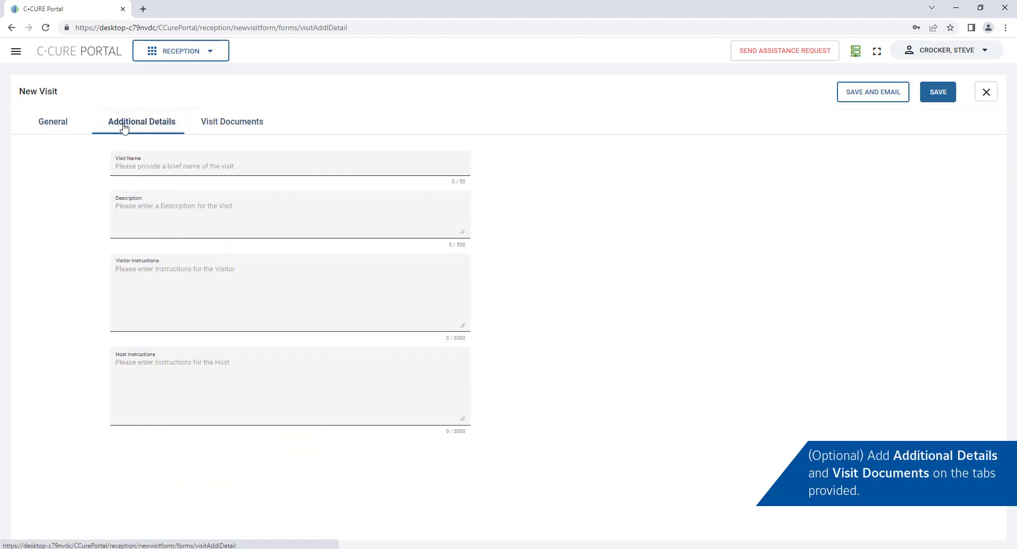
click(135, 164)
text(Training Session)
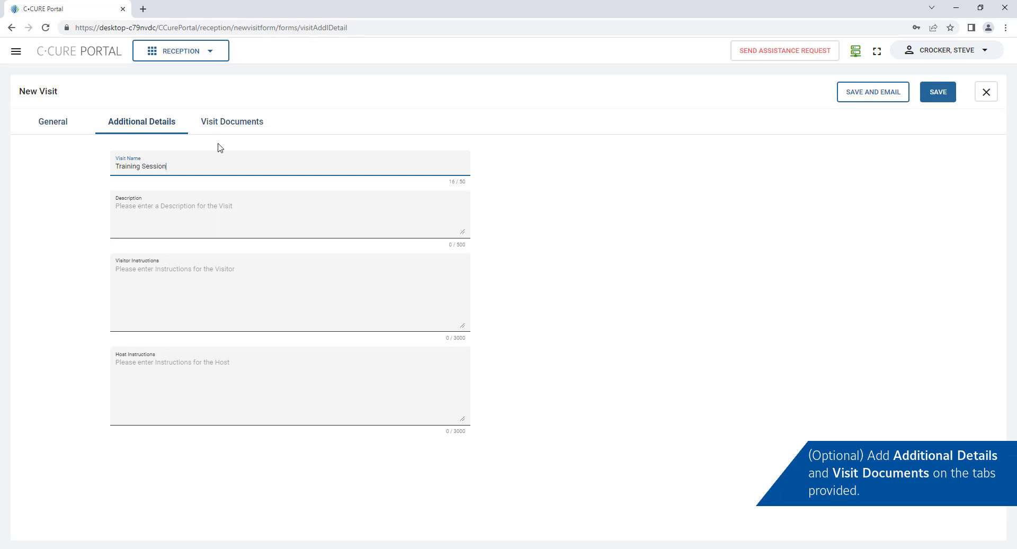
click(241, 126)
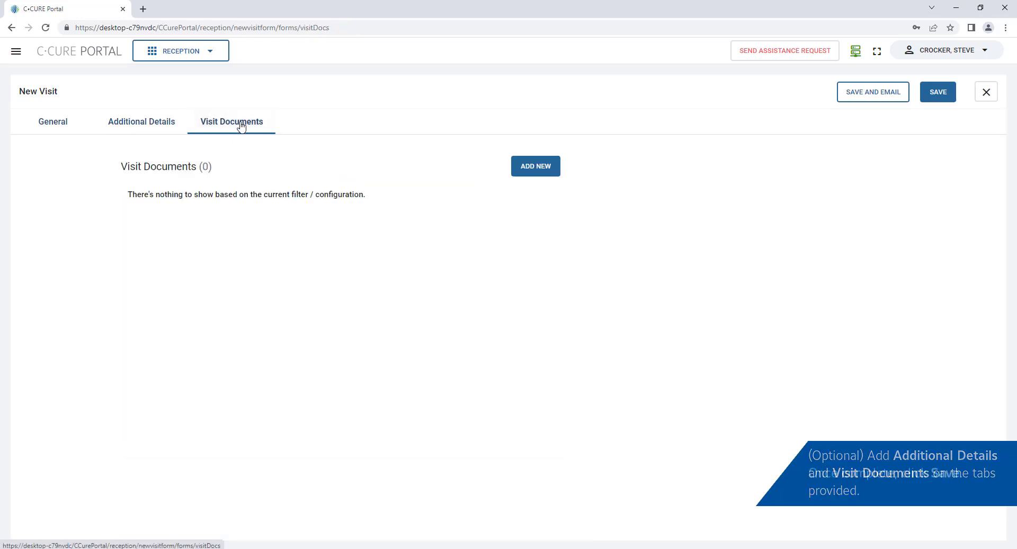